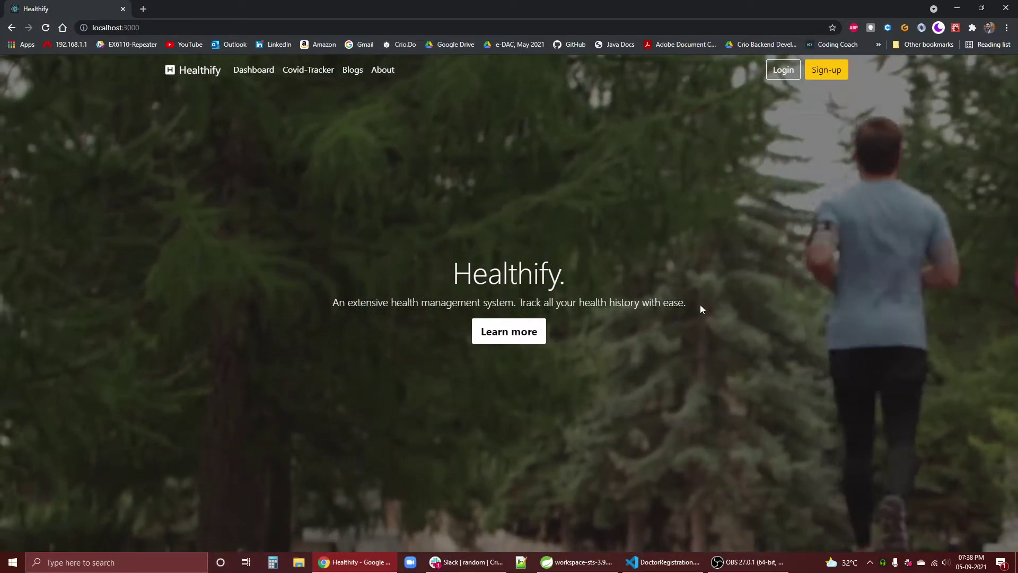
# - Go from the home page to the About us page
pyautogui.moveTo(700, 306); pyautogui.dragTo(380, 282)
pyautogui.click(440, 217)
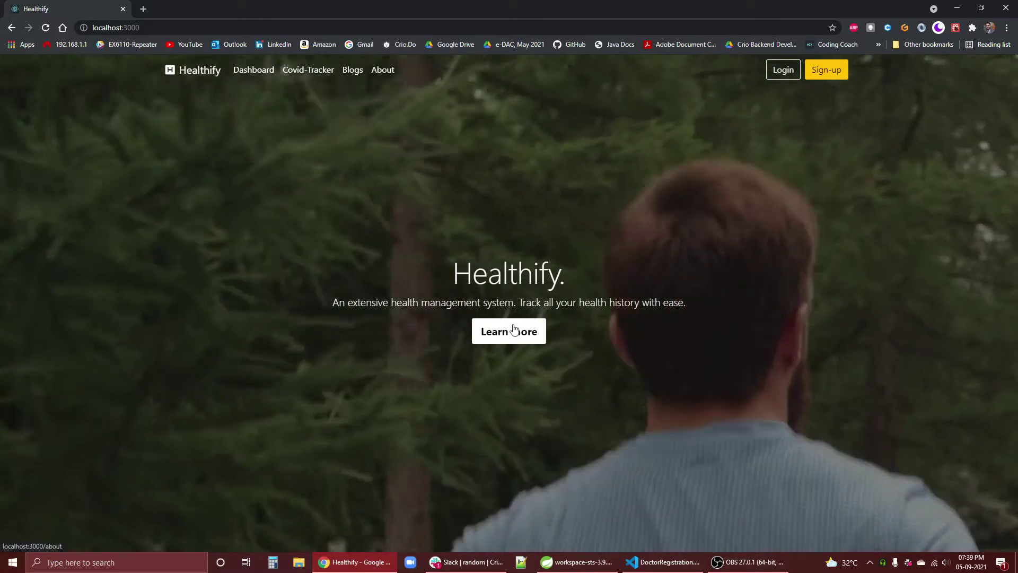
pyautogui.click(500, 330)
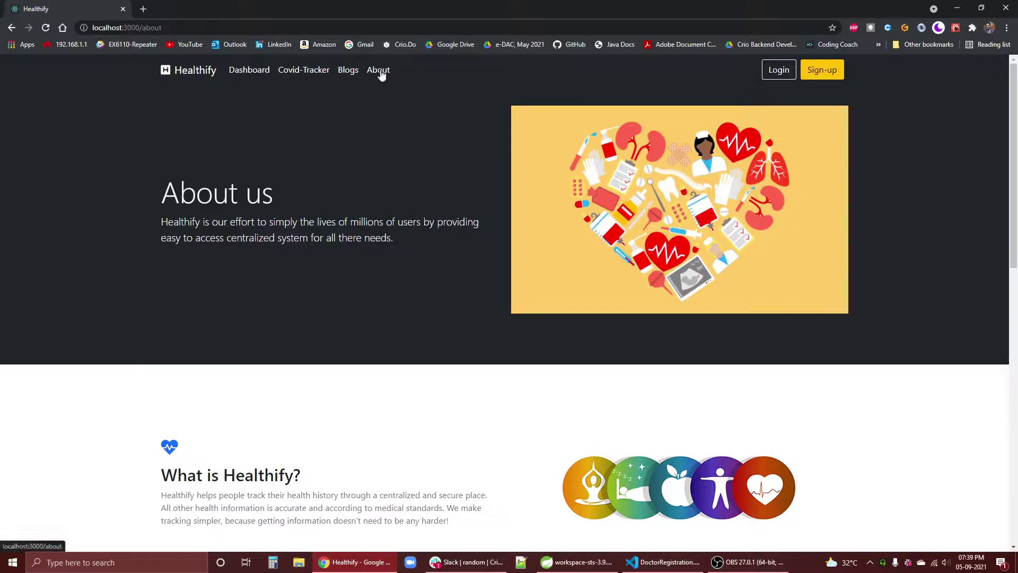
# - Read through the What is Healthify?, More than just an app and Our team sections, then return to the top
pyautogui.scroll(-3, 202, 208)
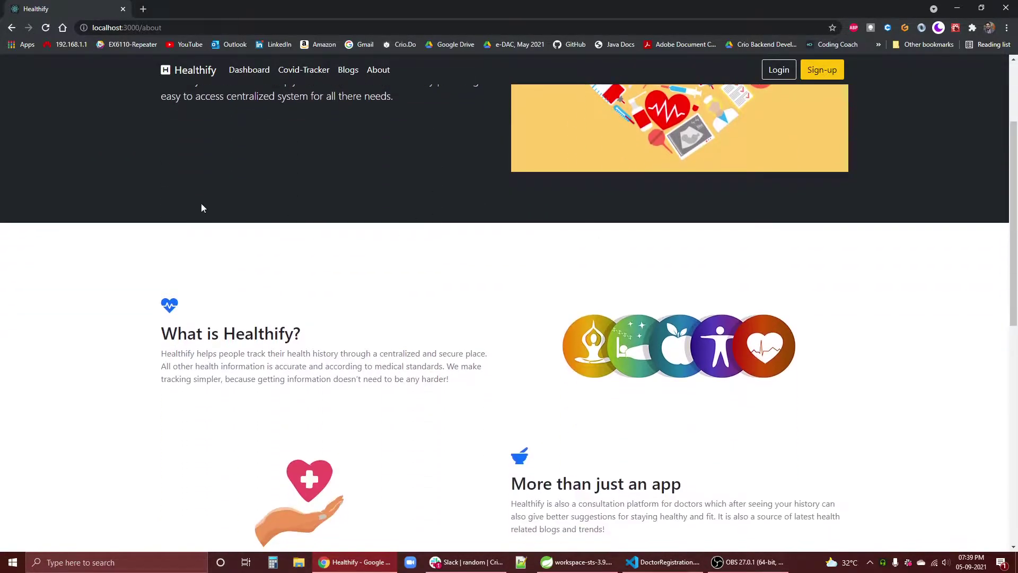
pyautogui.scroll(-4, 418, 341)
pyautogui.scroll(5, 723, 382)
pyautogui.scroll(-3, 578, 461)
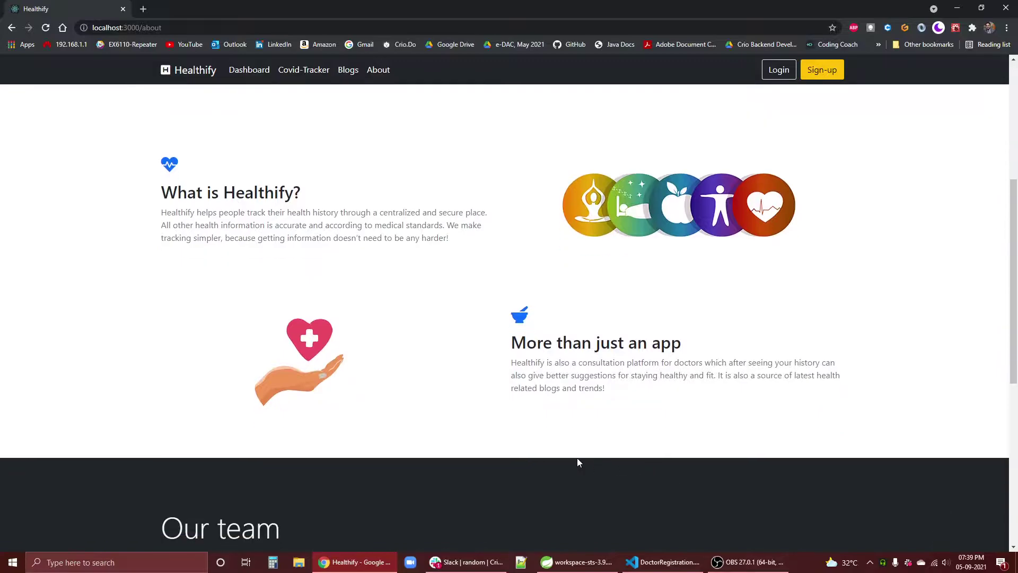
pyautogui.moveTo(577, 456); pyautogui.dragTo(405, 294)
pyautogui.click(404, 294)
pyautogui.scroll(3, 380, 340)
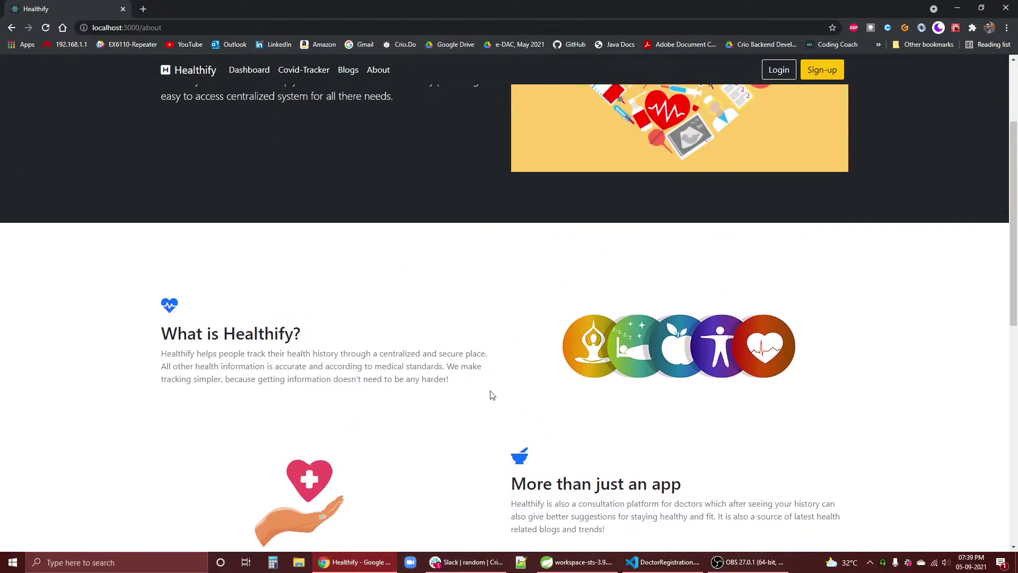
pyautogui.moveTo(492, 395); pyautogui.dragTo(45, 295)
pyautogui.click(250, 304)
pyautogui.scroll(-6, 704, 417)
pyautogui.moveTo(660, 269); pyautogui.dragTo(587, 221)
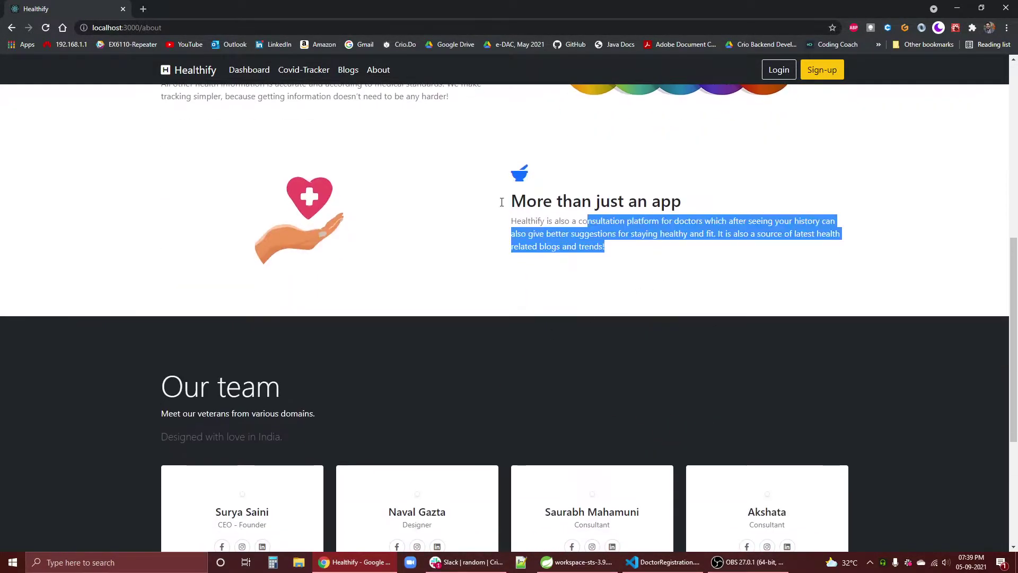
pyautogui.moveTo(501, 202); pyautogui.dragTo(503, 201)
pyautogui.scroll(8, 730, 344)
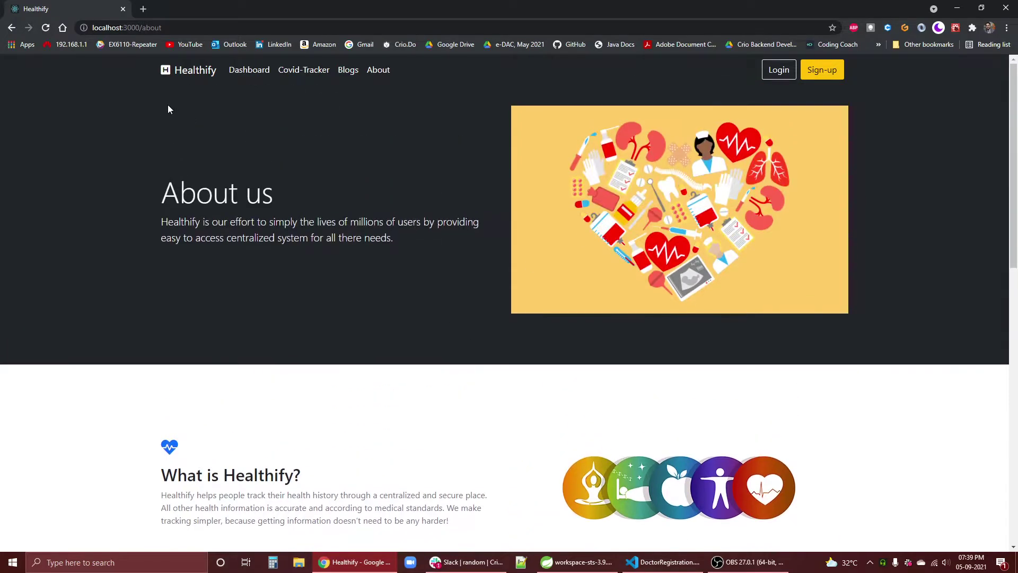
# - Reach the Welcome back login form via Dashboard and show its saved email suggestions
pyautogui.click(244, 71)
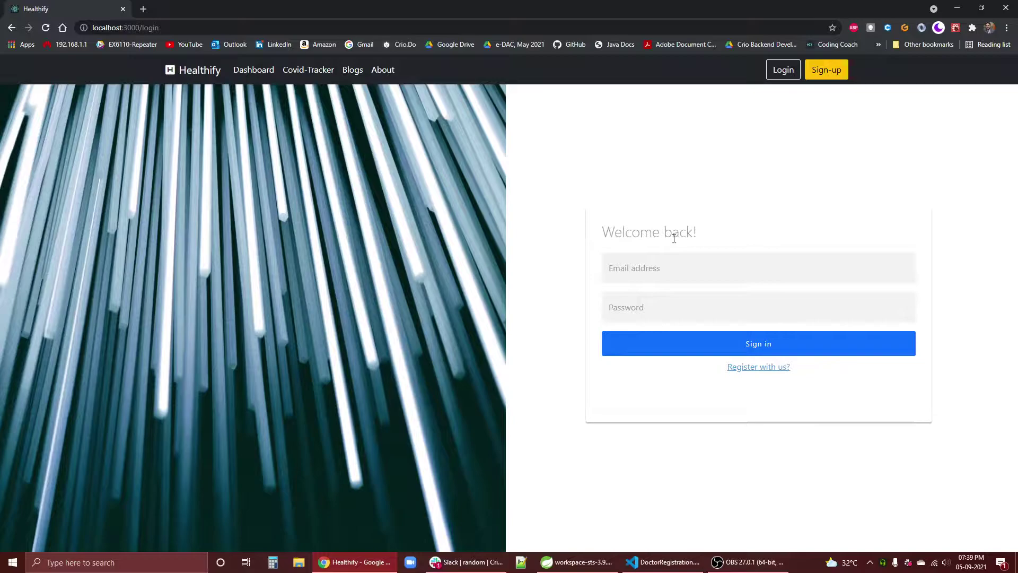
pyautogui.click(667, 281)
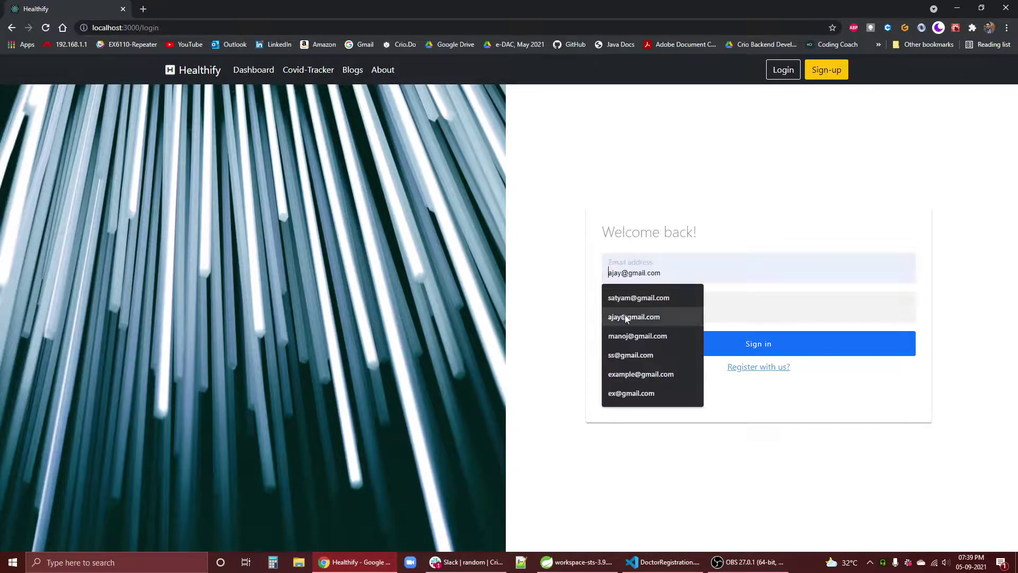
pyautogui.click(742, 158)
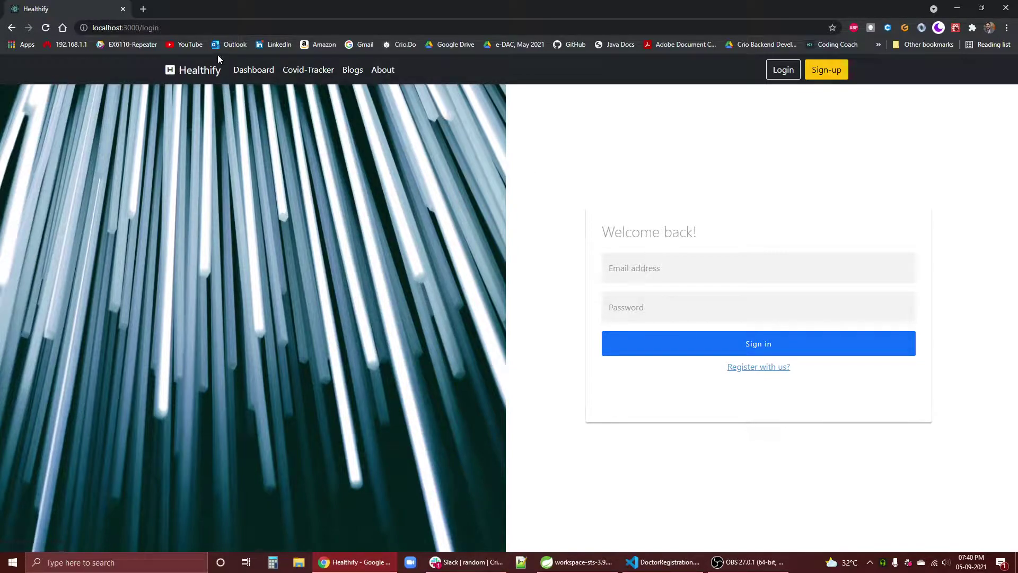
pyautogui.click(212, 68)
pyautogui.hotkey('alt', 'Left')
pyautogui.click(704, 258)
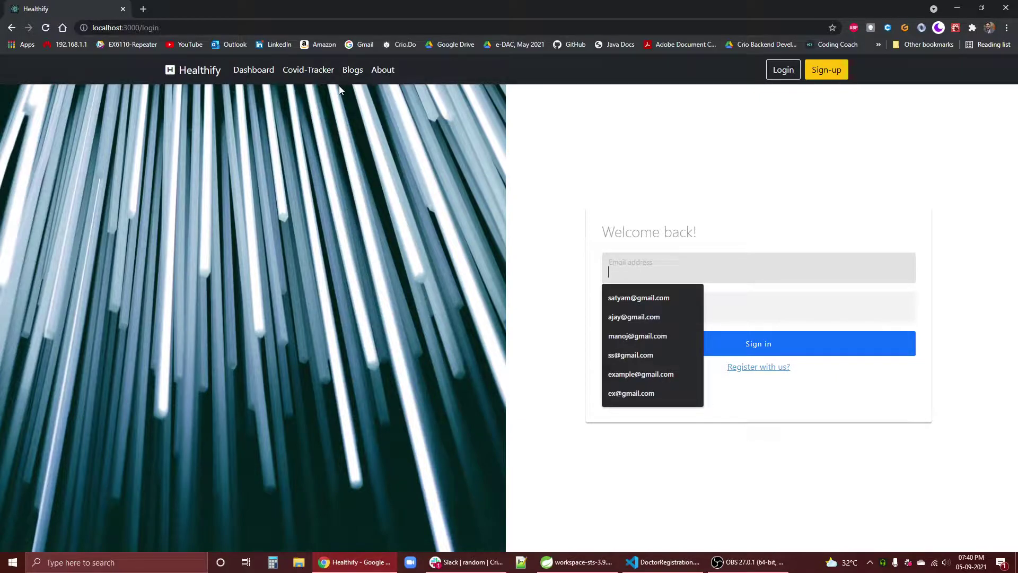
# - Review the Covid-Tracker case totals from Population to Recovered, plus the charts
pyautogui.click(647, 266)
pyautogui.press('Down')
pyautogui.press('Down')
pyautogui.press('Down')
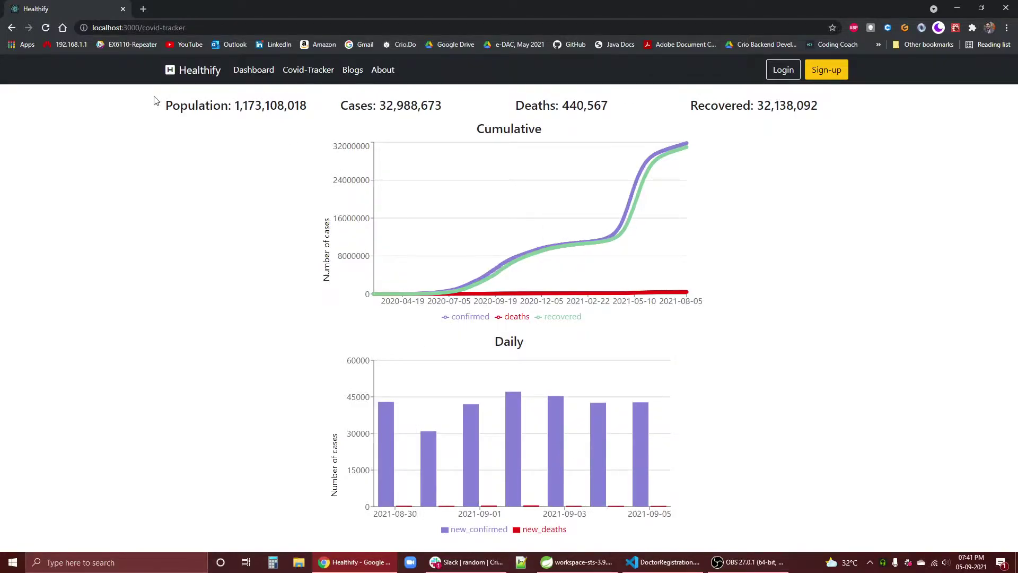
pyautogui.moveTo(155, 101); pyautogui.dragTo(819, 120)
pyautogui.click(819, 121)
pyautogui.click(813, 105)
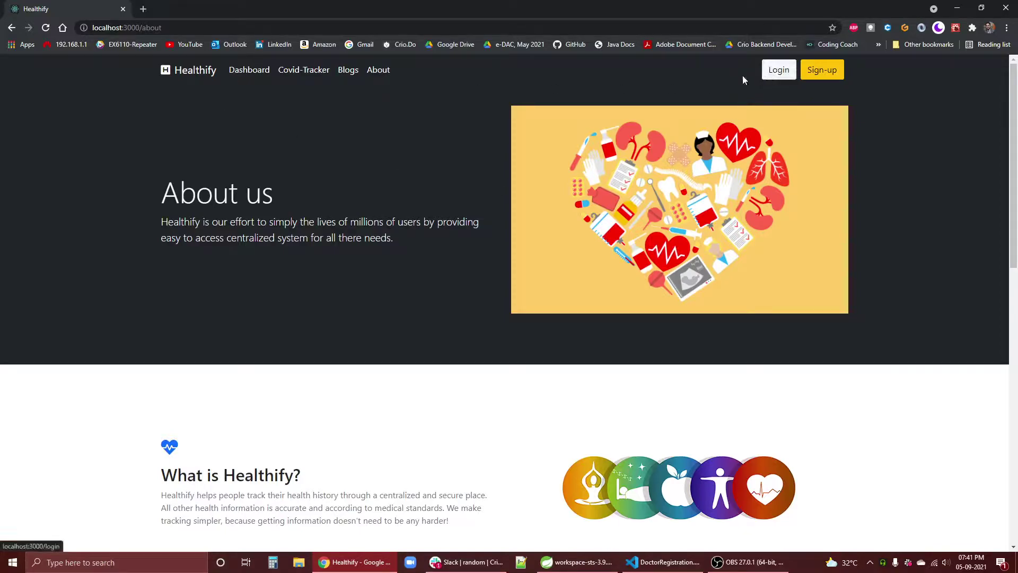
# - Log in with the patient's email and password, dismissing Chrome's breach and save-password prompts
pyautogui.click(576, 557)
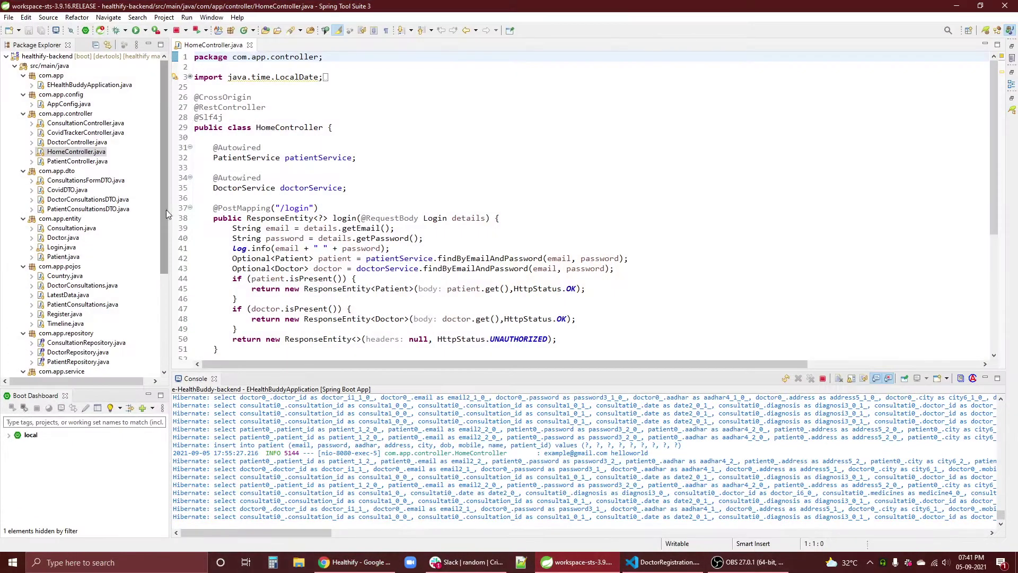
pyautogui.click(547, 560)
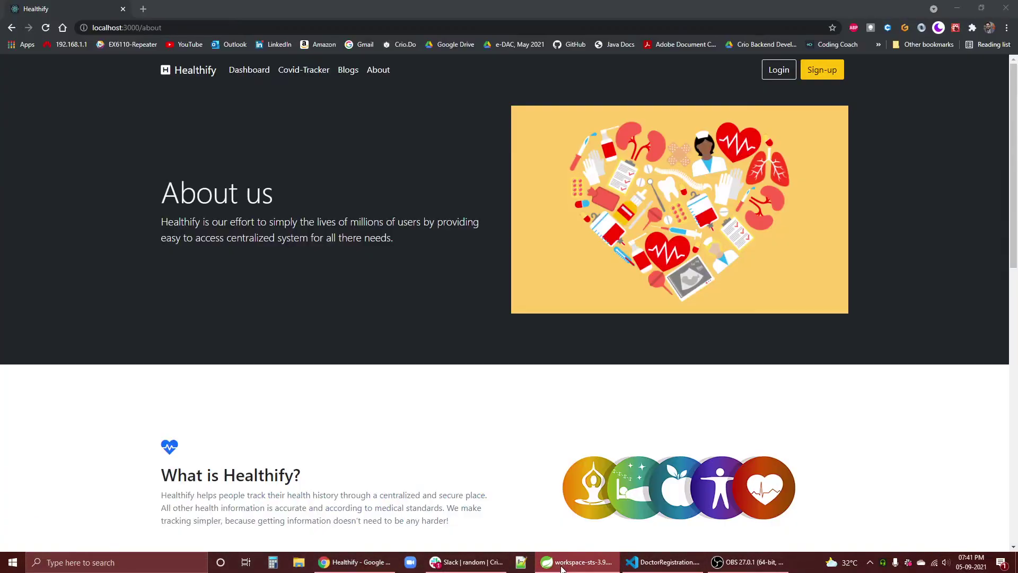
pyautogui.click(779, 74)
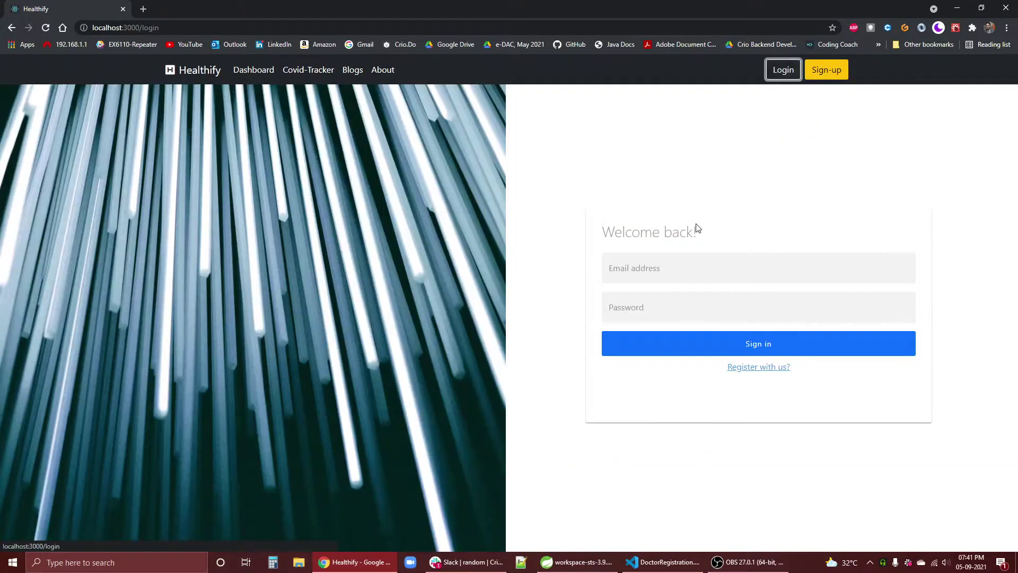
pyautogui.click(666, 274)
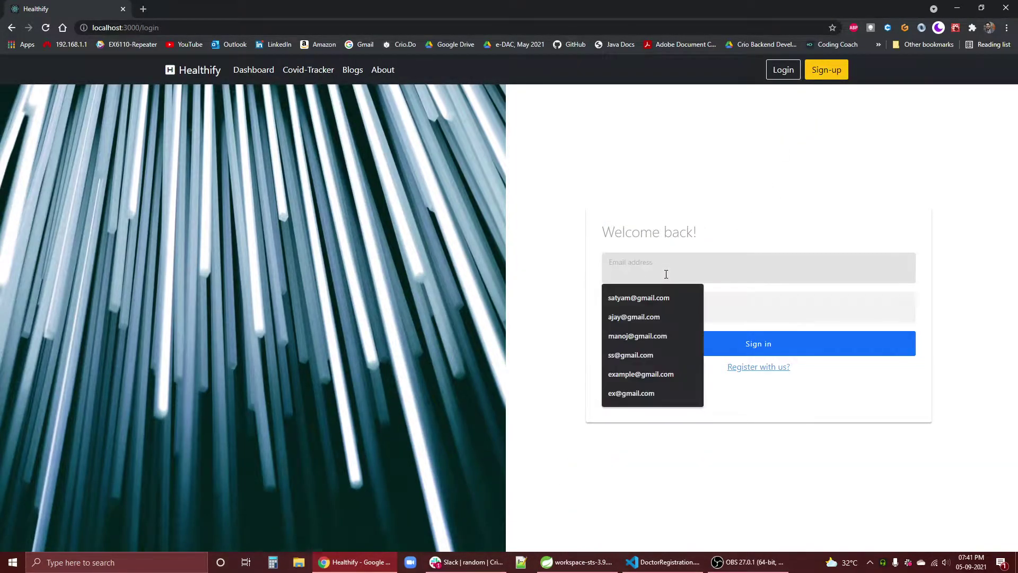
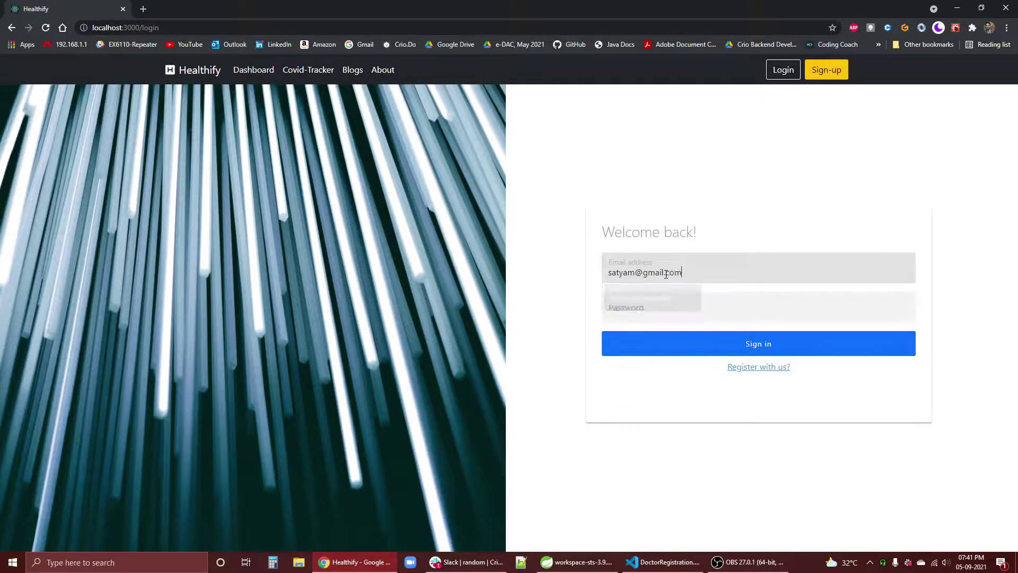
pyautogui.press('Tab')
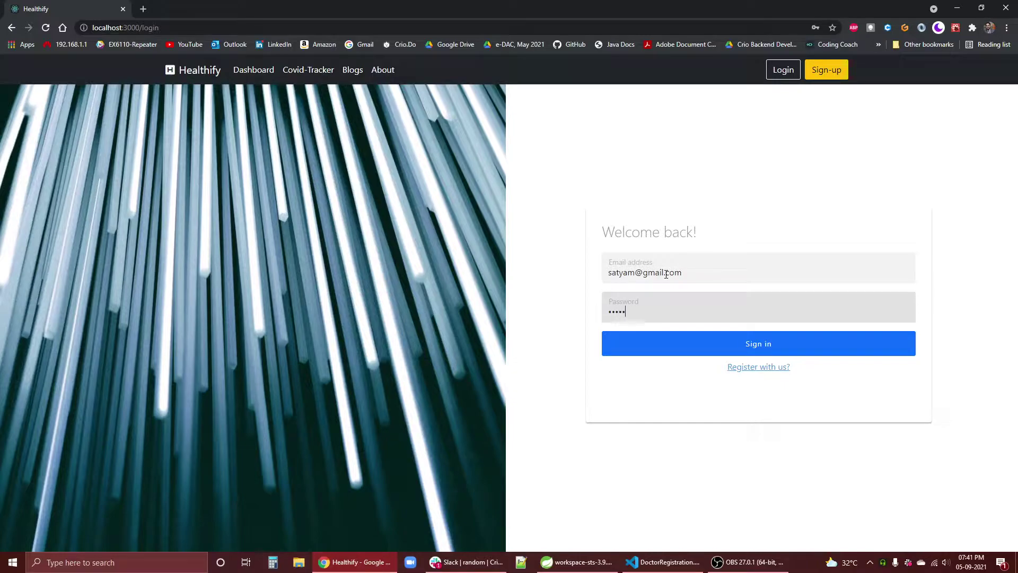
pyautogui.press('Return')
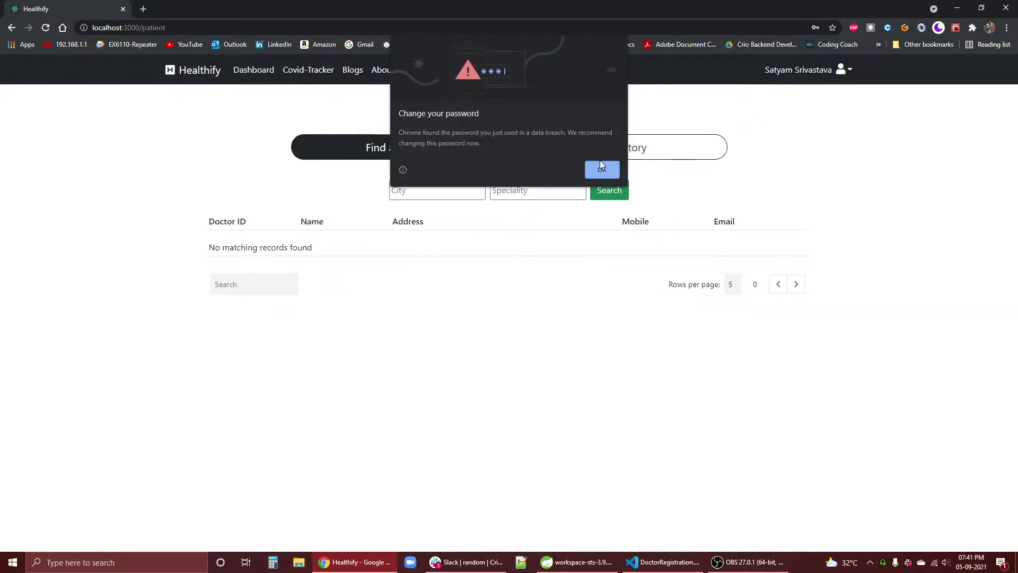
pyautogui.click(601, 169)
pyautogui.click(774, 177)
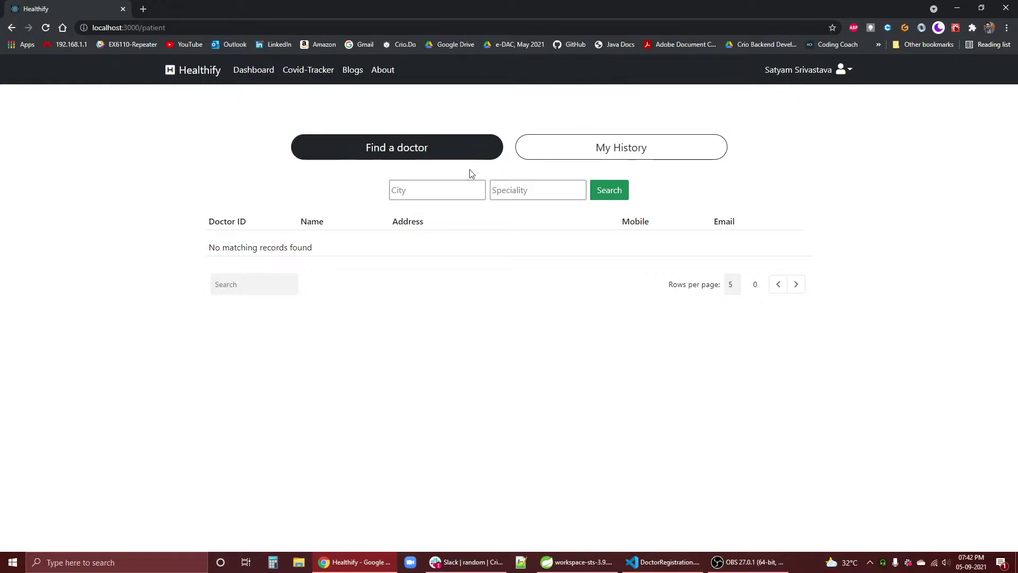
# - Search for cardiologists in delhi and look over the matching doctor
pyautogui.click(460, 190)
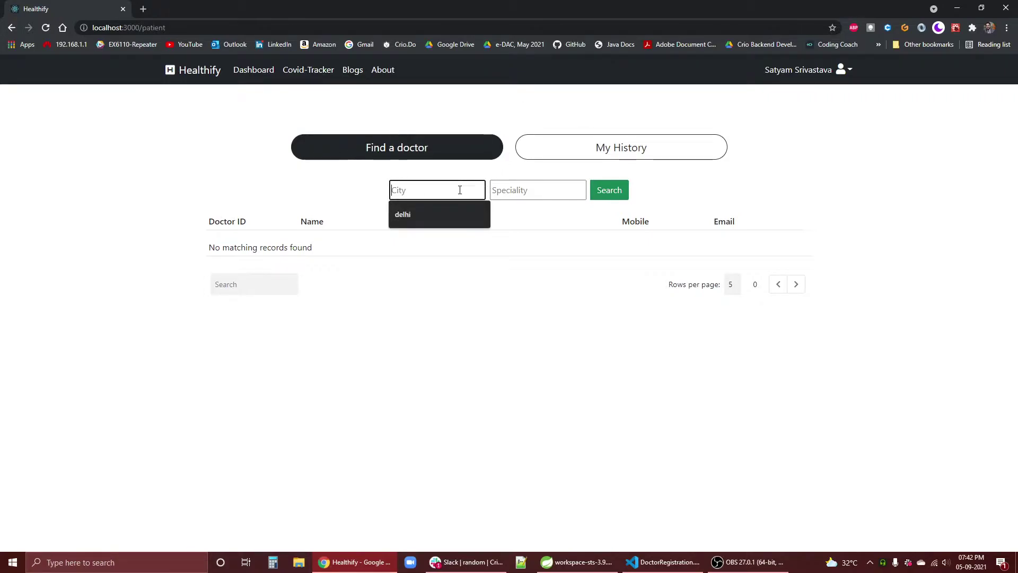
pyautogui.write('delhi')
pyautogui.press('Escape')
pyautogui.press('Tab')
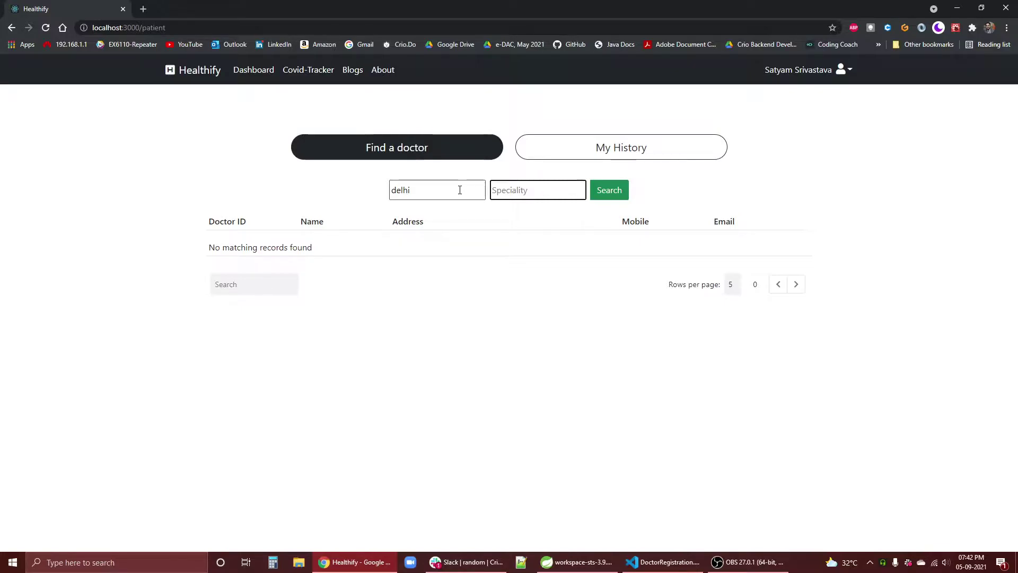
pyautogui.write('cardip')
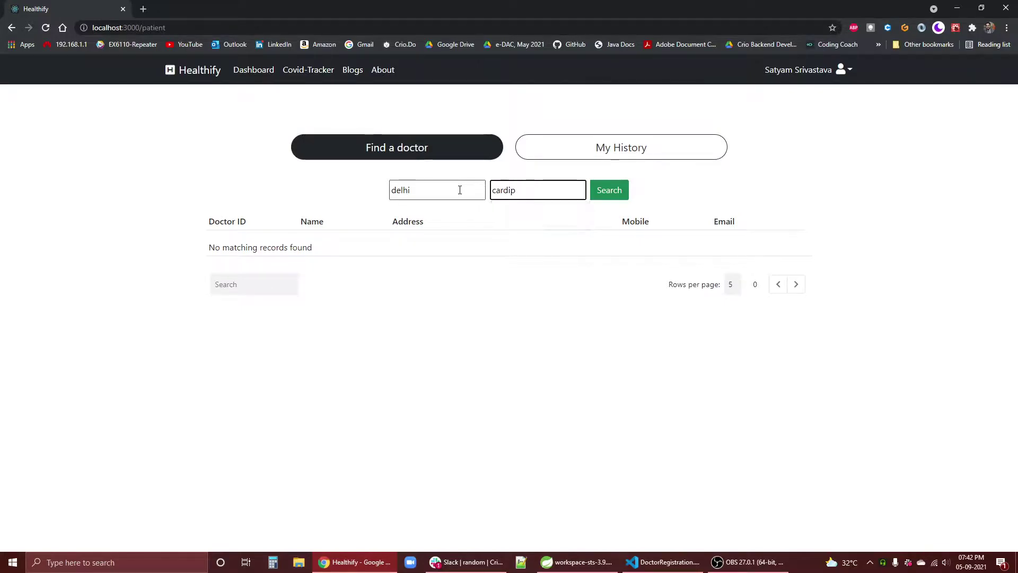
pyautogui.press('BackSpace')
pyautogui.write('ologist')
pyautogui.press('Return')
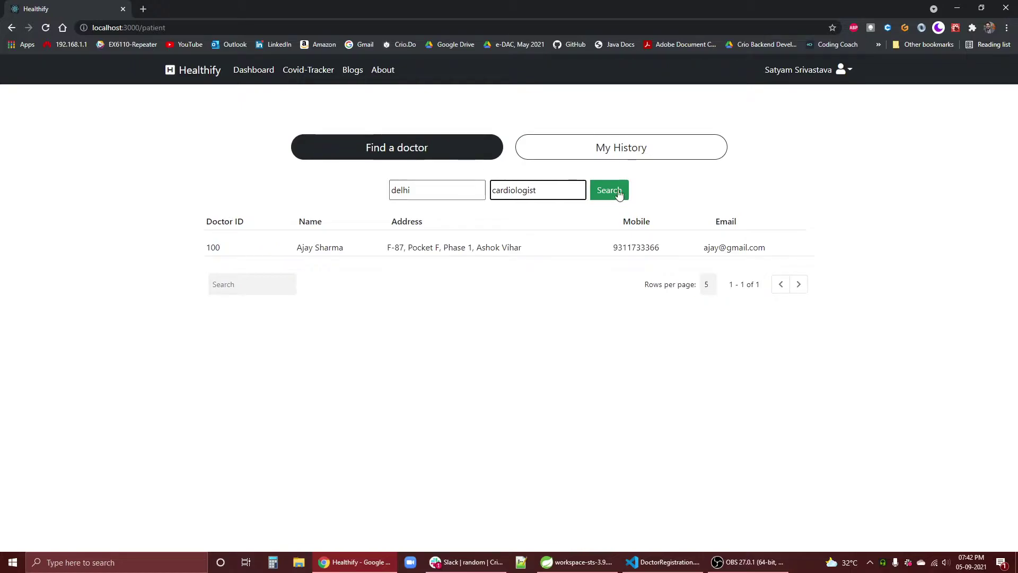
pyautogui.click(206, 245)
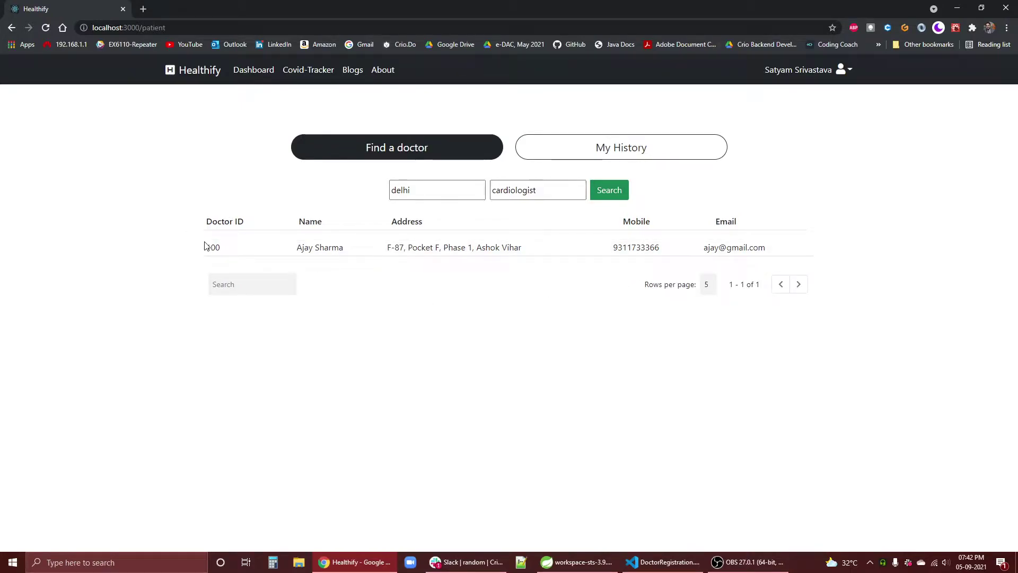
pyautogui.moveTo(206, 244); pyautogui.dragTo(845, 257)
pyautogui.click(345, 275)
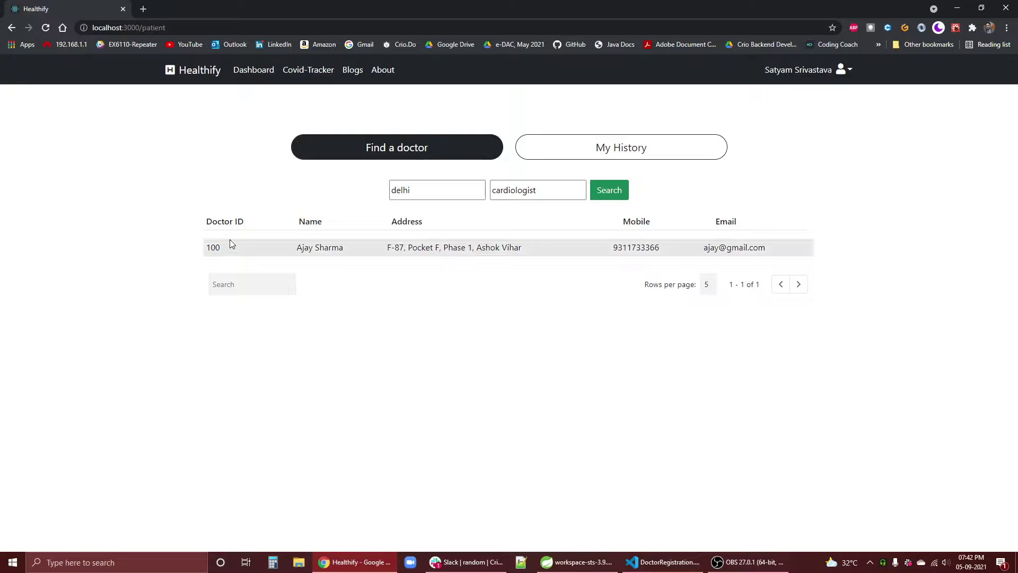
# - Clear 'cardiologist' from the Speciality box so delhi is the only criterion
pyautogui.doubleClick(547, 194)
pyautogui.click(543, 195)
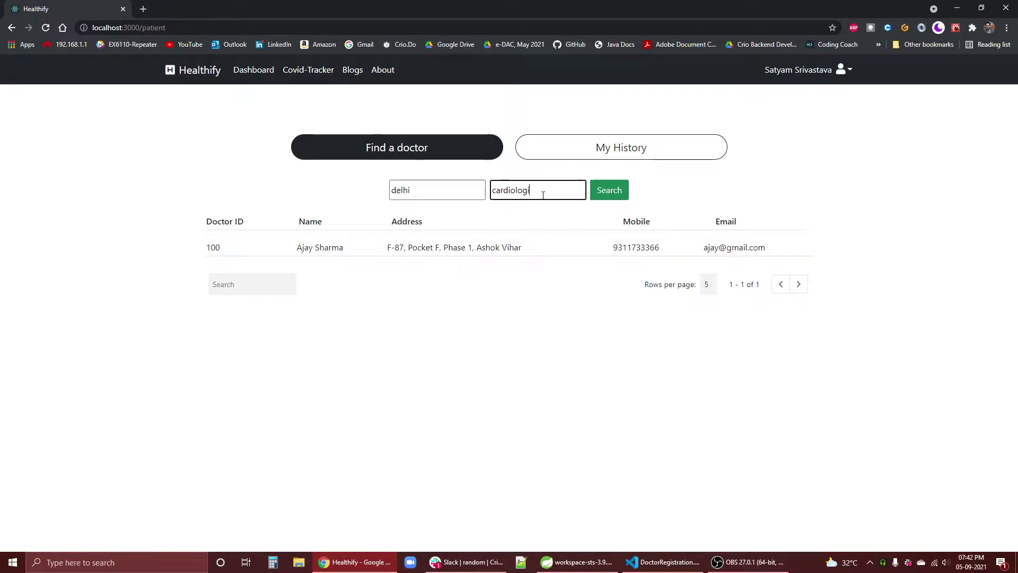
pyautogui.press('BackSpace')
pyautogui.press('Escape')
pyautogui.click(598, 191)
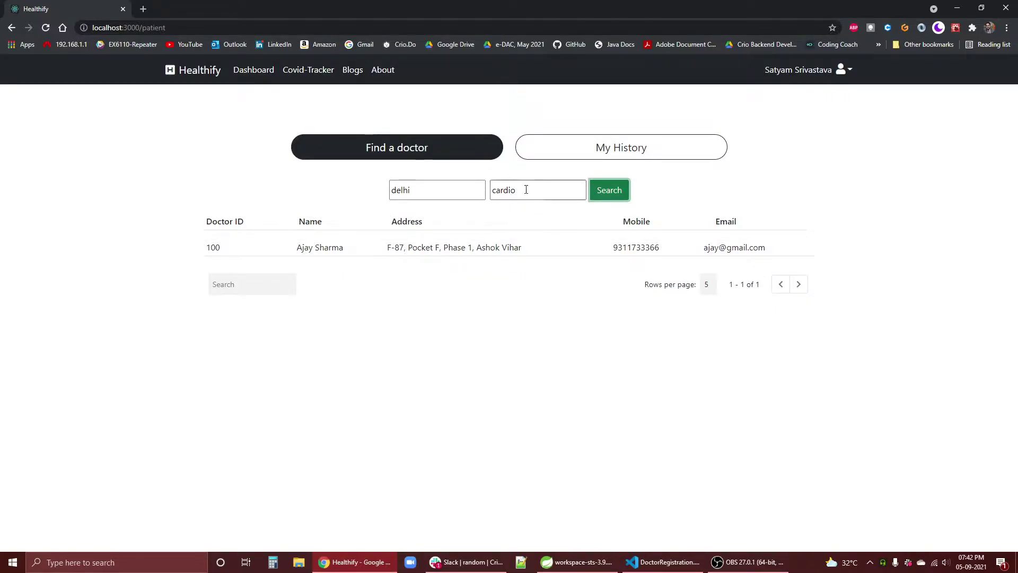
pyautogui.moveTo(527, 191); pyautogui.dragTo(335, 198)
pyautogui.press('BackSpace')
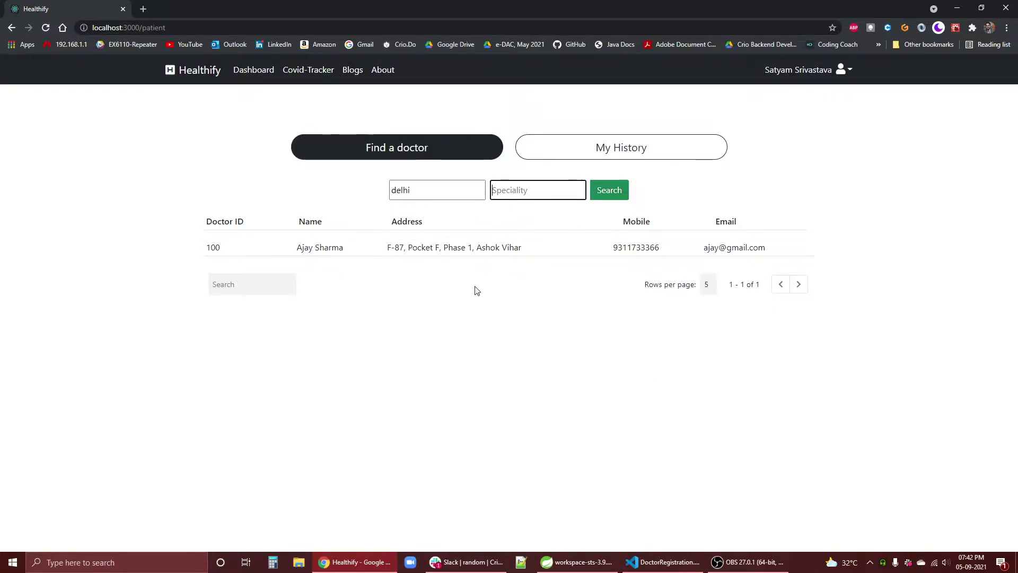
# - Type test text 'asdf' in the results Search box, then erase it to restore the result
pyautogui.click(255, 288)
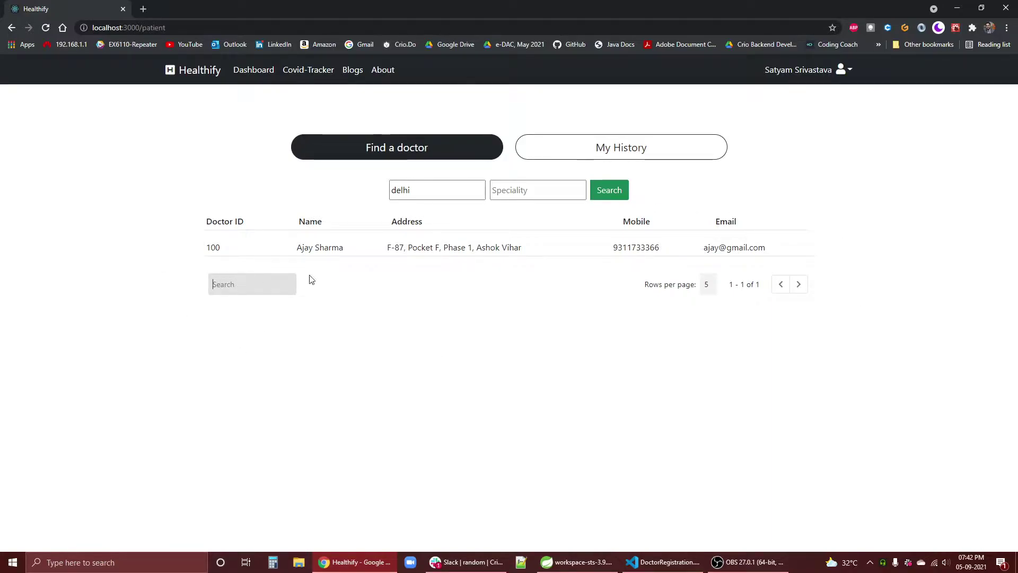
pyautogui.click(241, 283)
pyautogui.write('asdf')
pyautogui.press('BackSpace')
pyautogui.press('BackSpace')
pyautogui.press('BackSpace')
pyautogui.write('s')
pyautogui.press('BackSpace')
pyautogui.press('BackSpace')
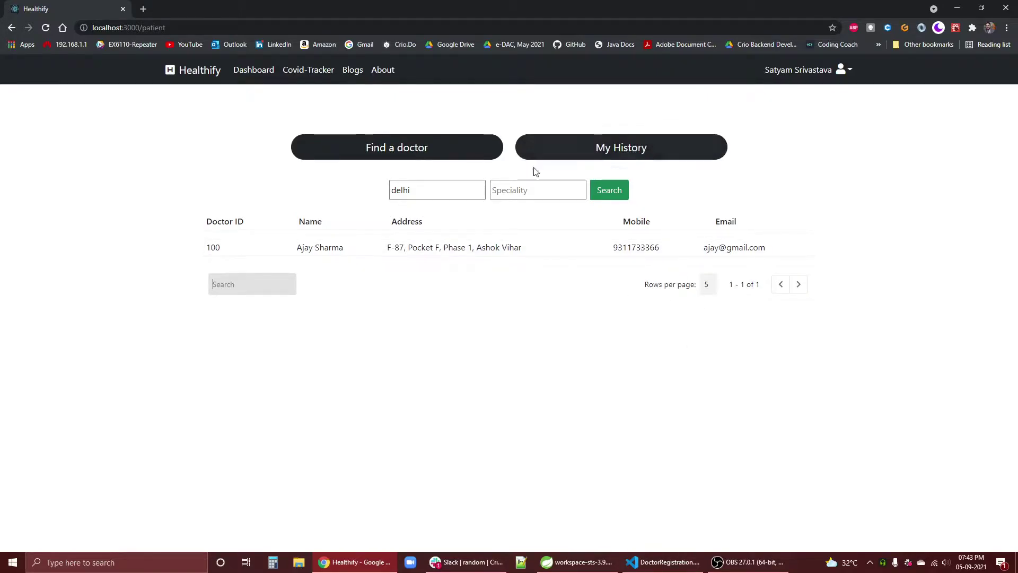
# - Open My History and look over the three past consultation rows
pyautogui.click(646, 154)
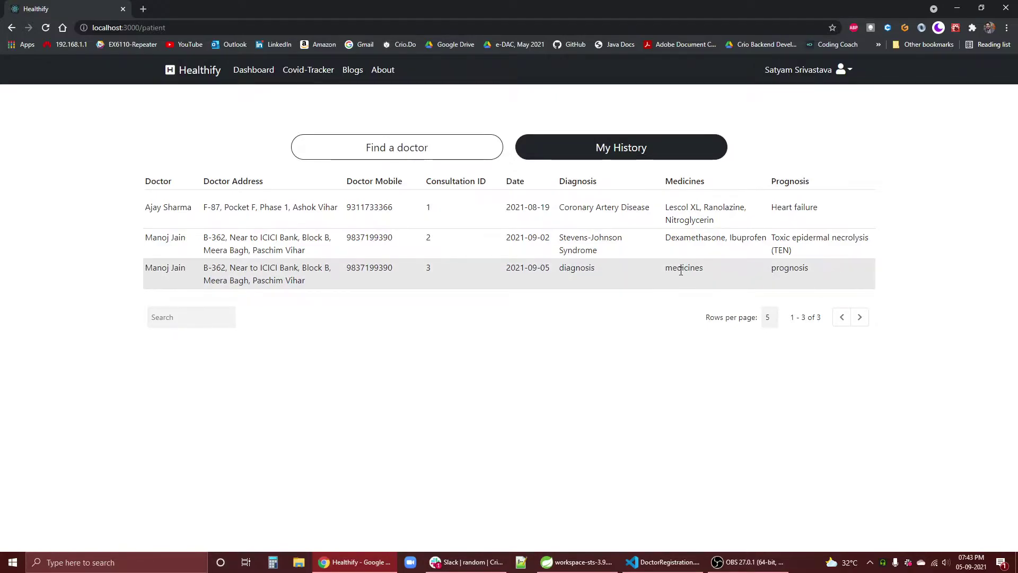
pyautogui.moveTo(824, 269); pyautogui.dragTo(152, 269)
pyautogui.click(364, 286)
pyautogui.moveTo(798, 254); pyautogui.dragTo(491, 257)
pyautogui.click(795, 253)
pyautogui.moveTo(795, 253); pyautogui.dragTo(96, 224)
pyautogui.click(583, 291)
pyautogui.moveTo(807, 273); pyautogui.dragTo(145, 278)
pyautogui.click(673, 302)
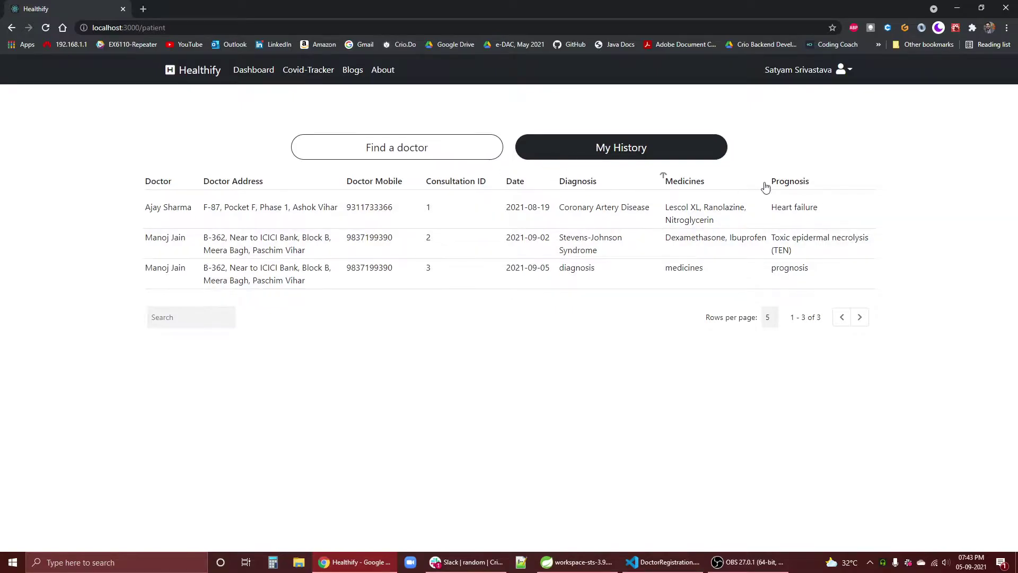
# - Filter the history by 'ajay', then clear the filter
pyautogui.click(191, 322)
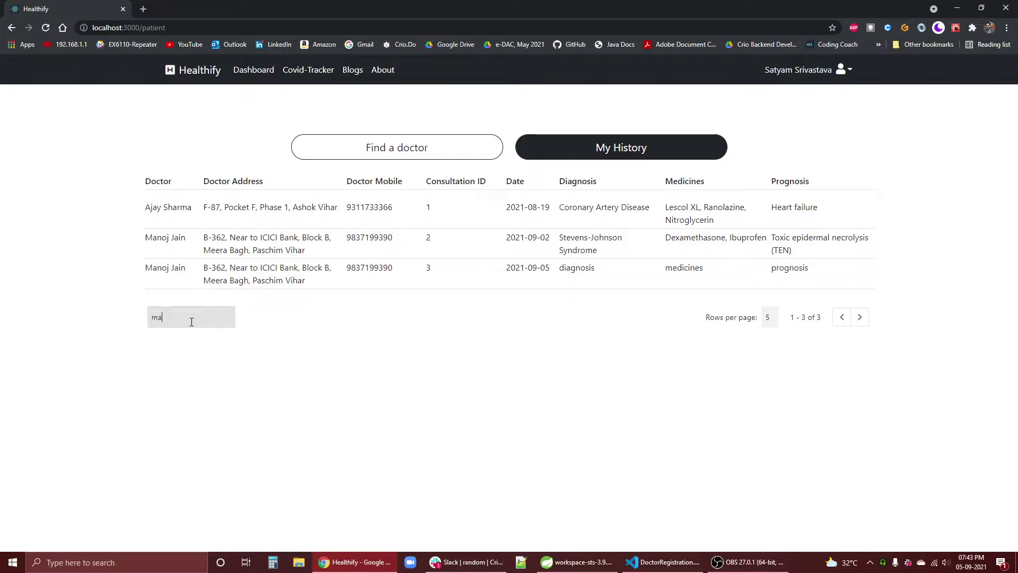
pyautogui.write('ajay')
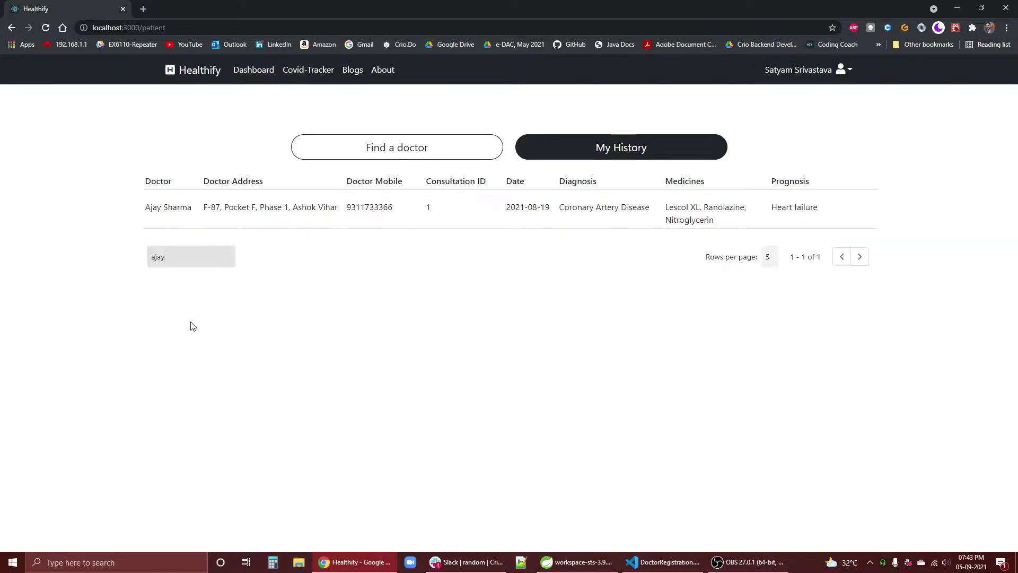
pyautogui.press('BackSpace')
pyautogui.press('BackSpace')
pyautogui.press('BackSpace')
pyautogui.press('BackSpace')
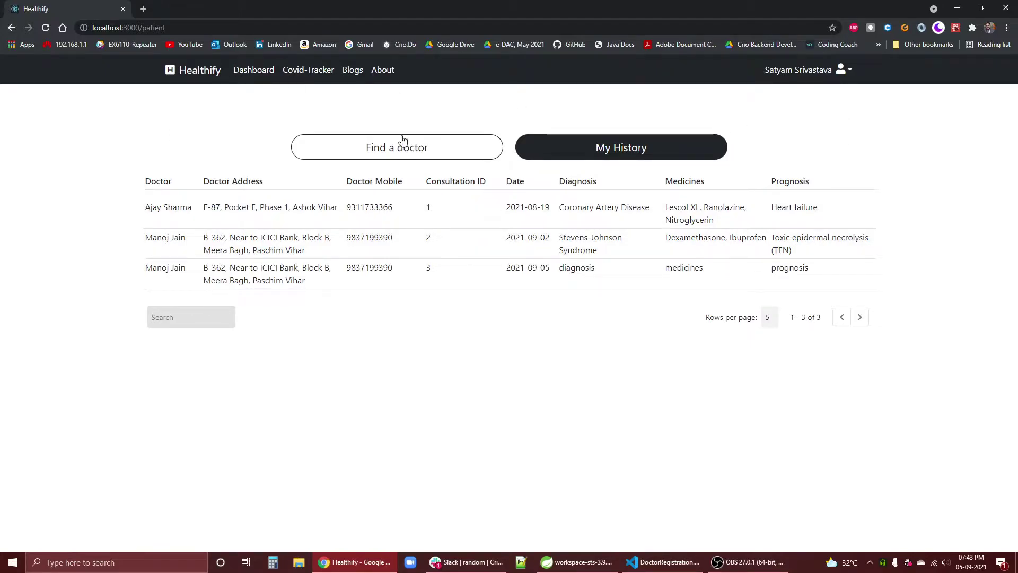
# - Sign out of the patient account from the account menu
pyautogui.click(197, 71)
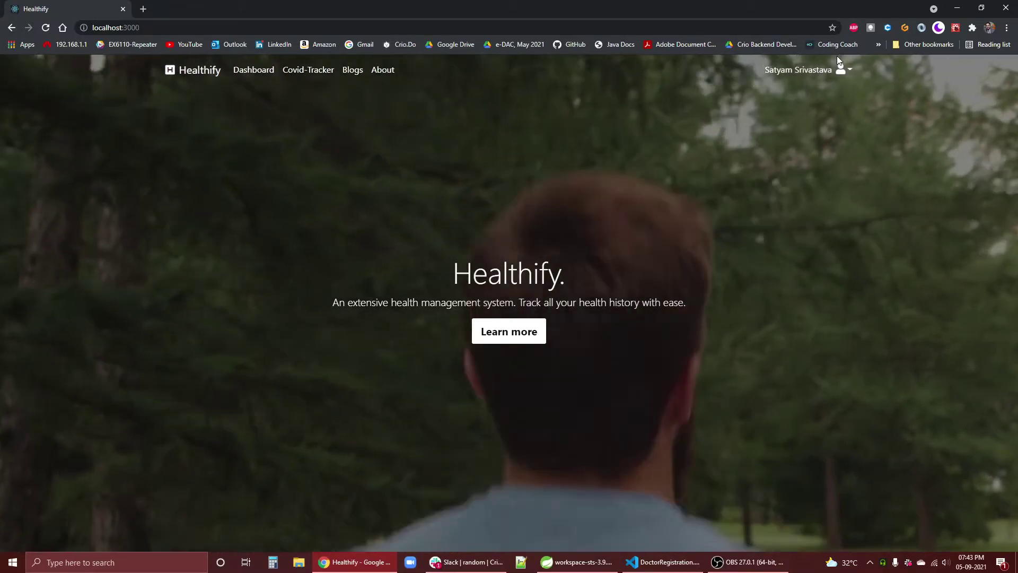
pyautogui.click(844, 70)
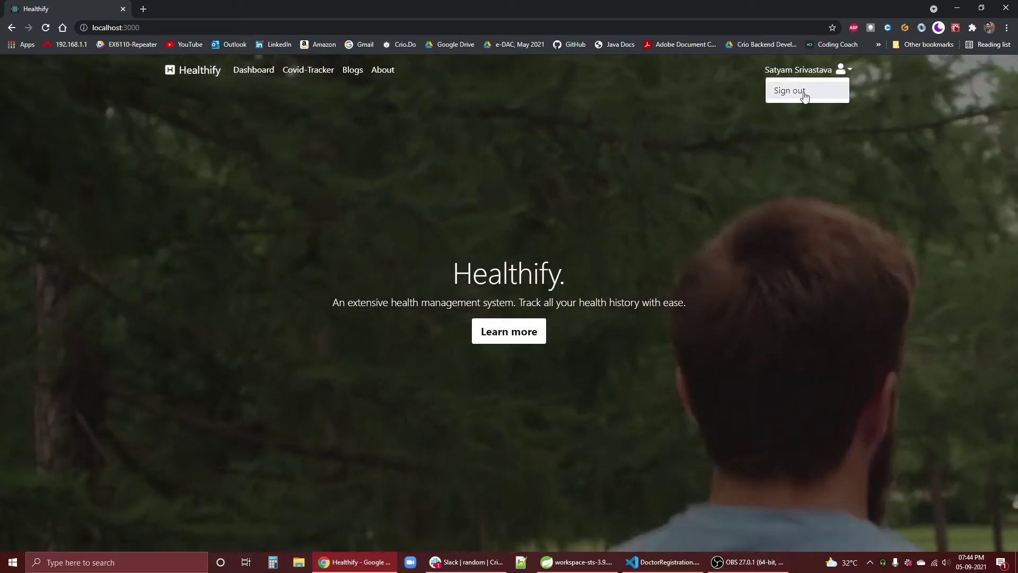
pyautogui.click(805, 94)
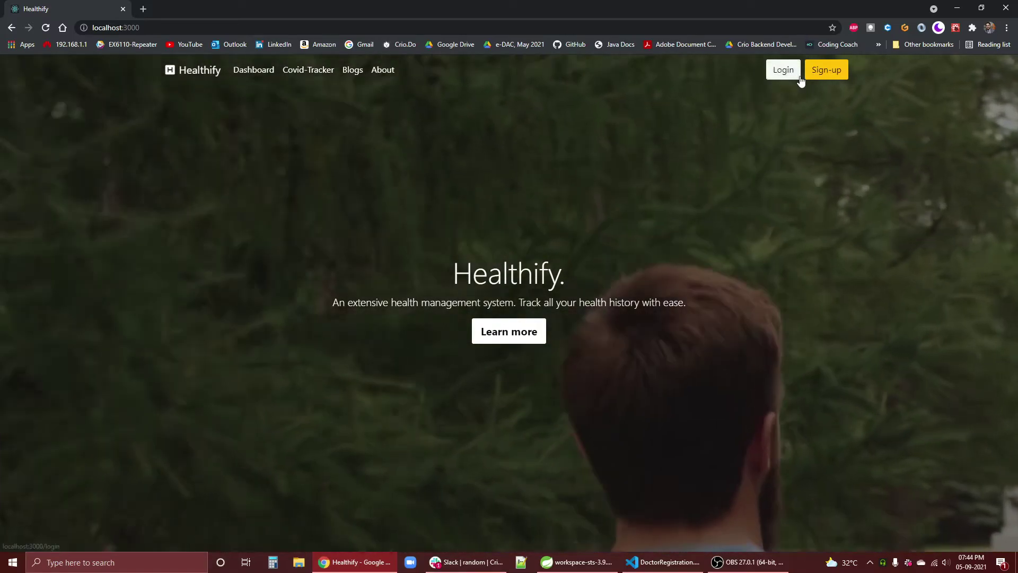
# - Log in with the doctor's saved e-mail and password, dismissing the breach warning
pyautogui.click(800, 79)
pyautogui.click(661, 263)
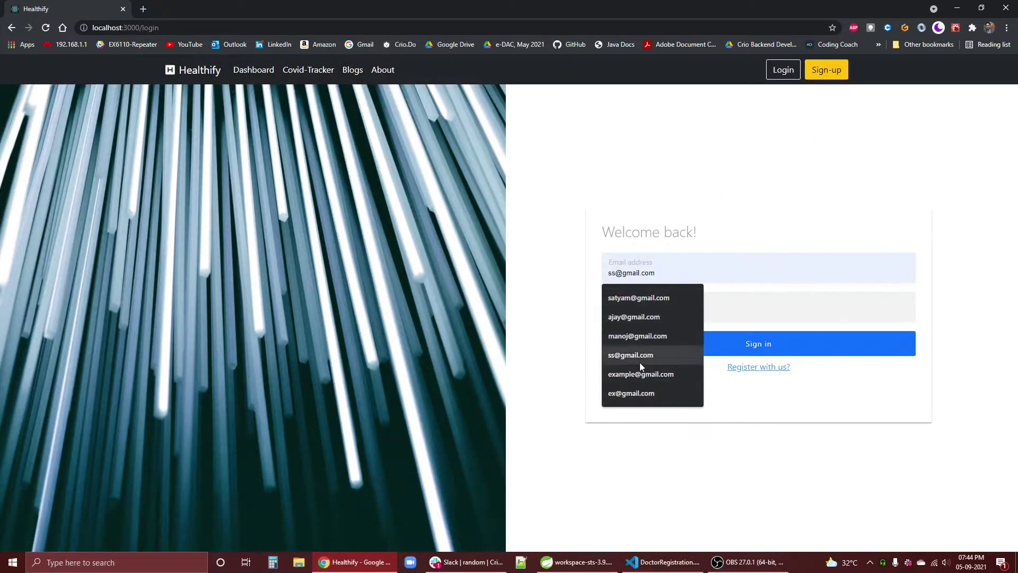
pyautogui.click(637, 336)
pyautogui.click(647, 312)
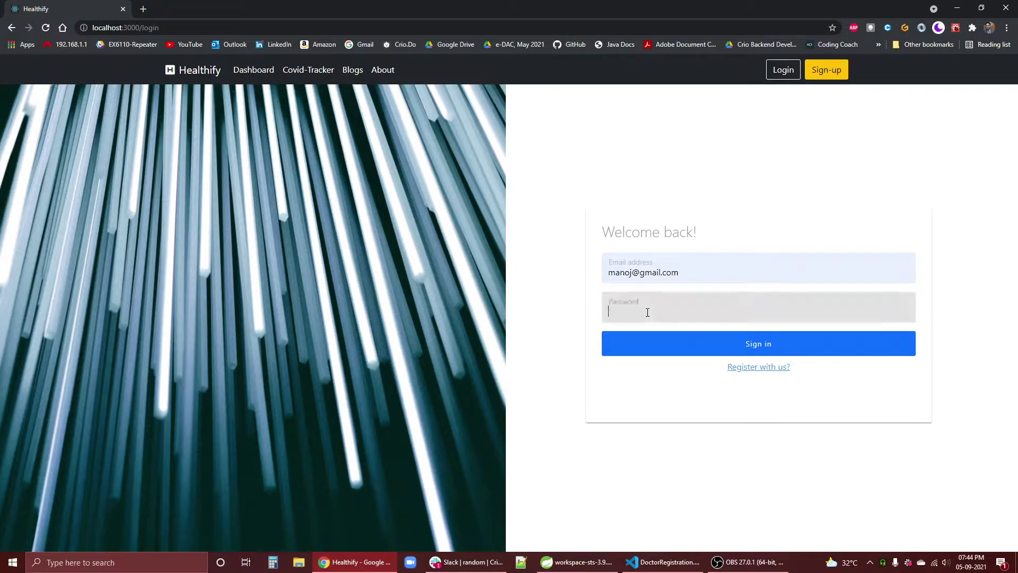
pyautogui.press('Return')
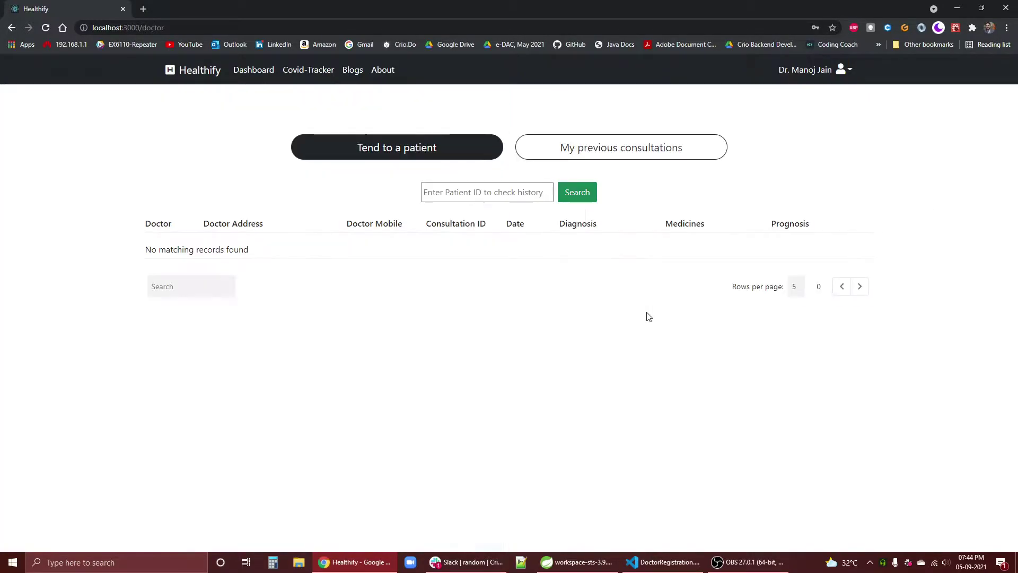
pyautogui.click(602, 169)
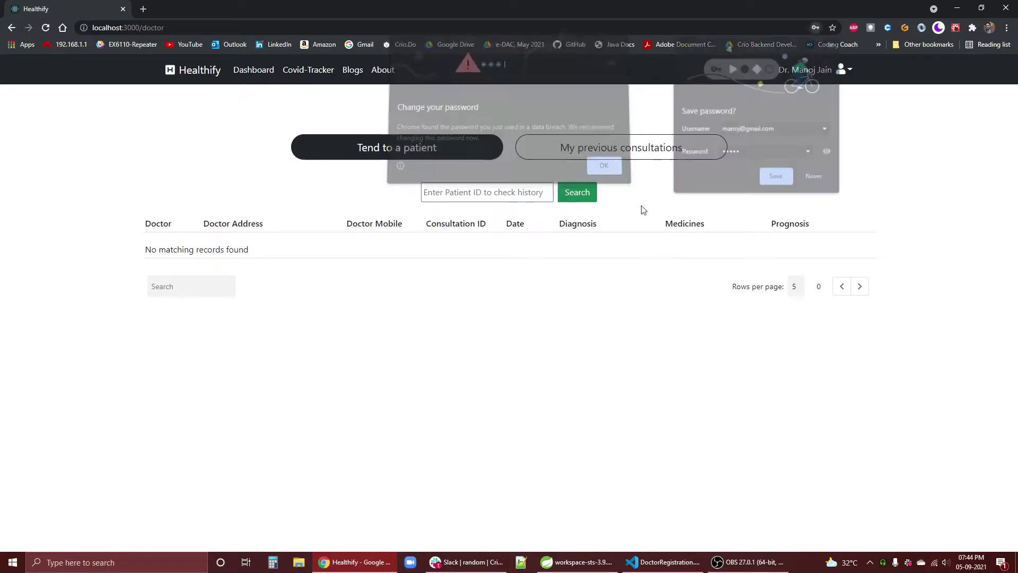
# - Open the doctor's previous consultations and search the saved patient ID 12
pyautogui.click(804, 176)
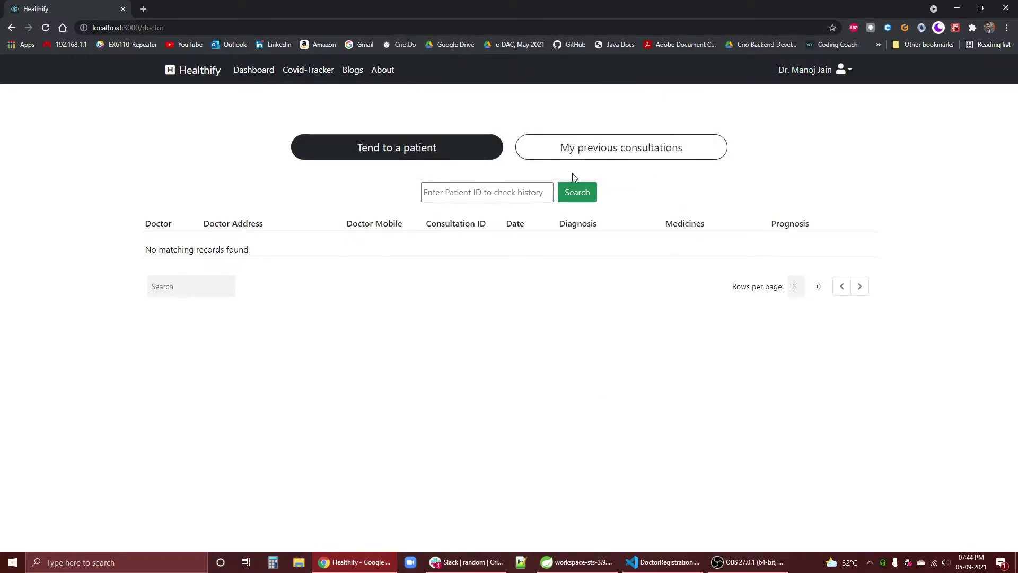
pyautogui.click(643, 157)
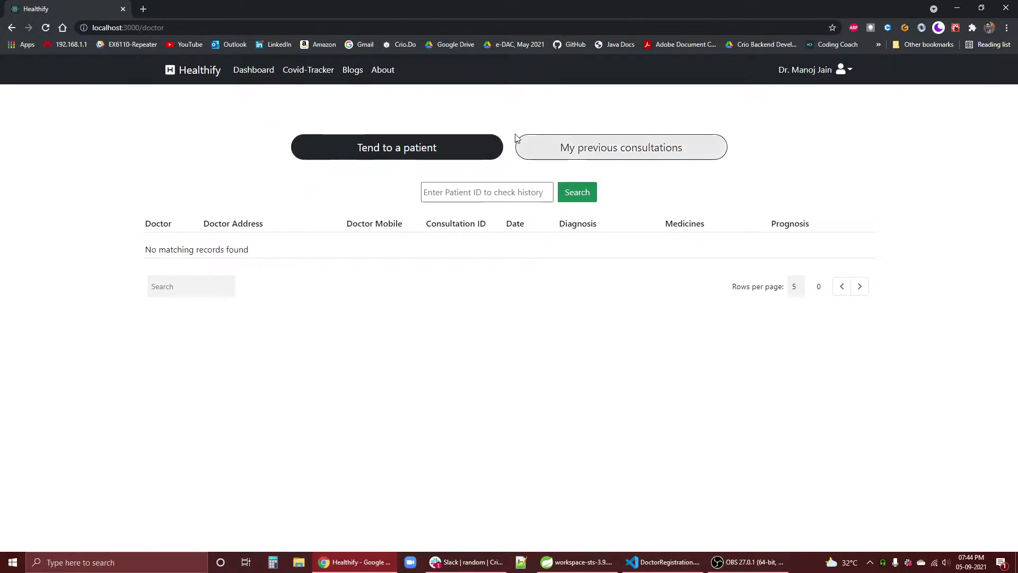
pyautogui.click(482, 196)
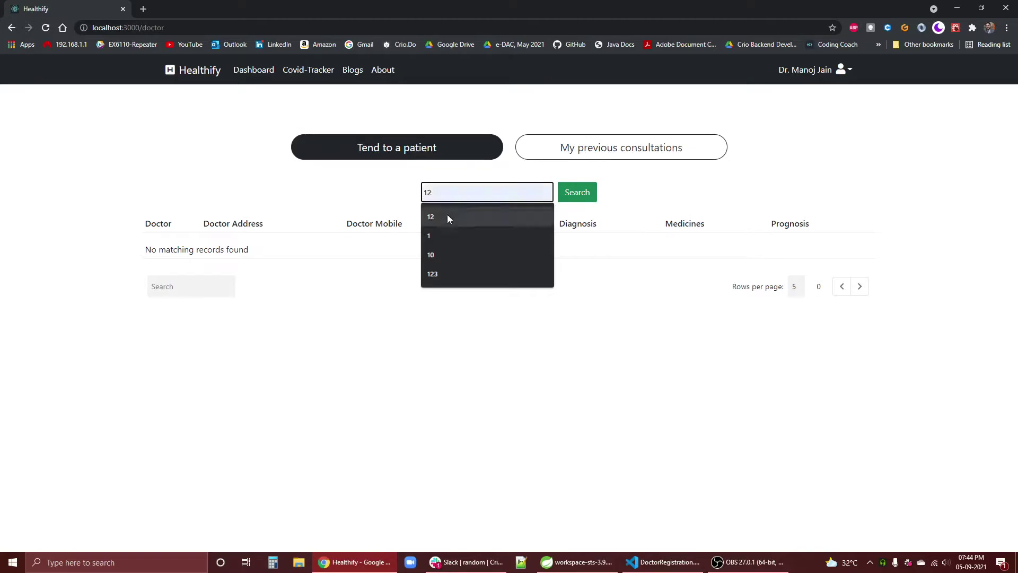
pyautogui.click(434, 219)
pyautogui.click(579, 193)
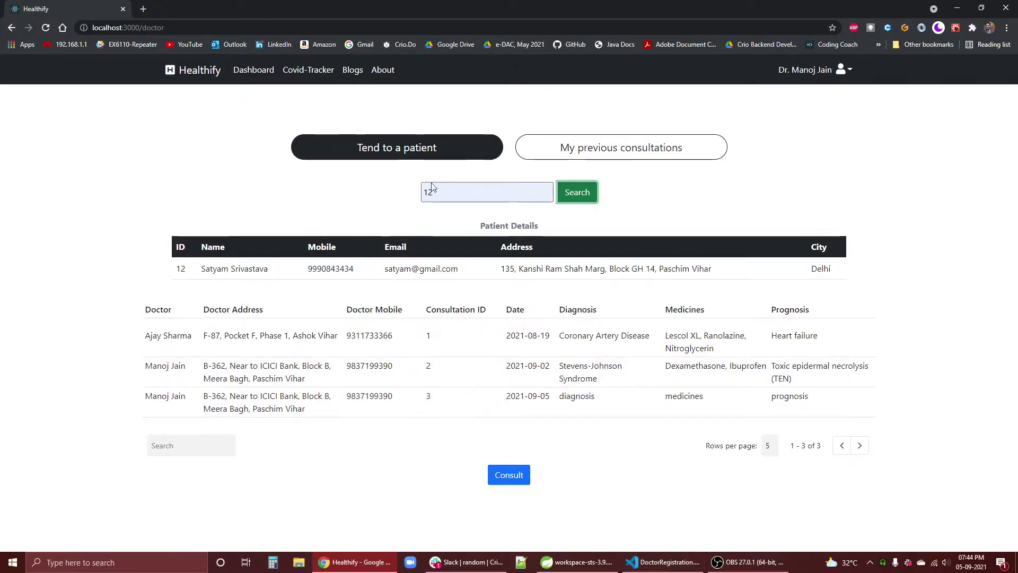
# - Check the entered patient ID and patient 12's details row
pyautogui.click(456, 192)
pyautogui.moveTo(445, 193); pyautogui.dragTo(416, 213)
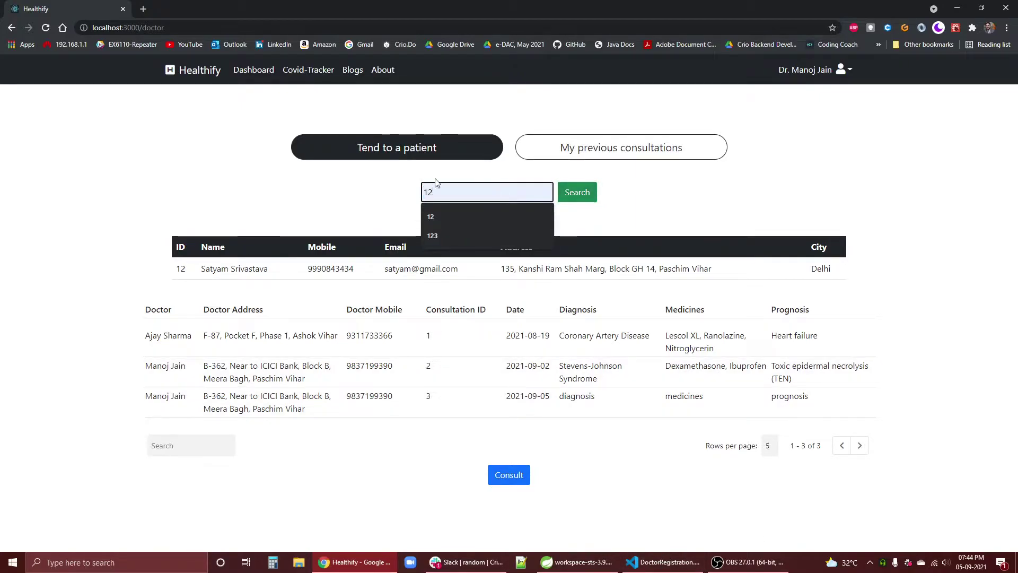
pyautogui.moveTo(173, 268); pyautogui.dragTo(826, 269)
pyautogui.click(148, 269)
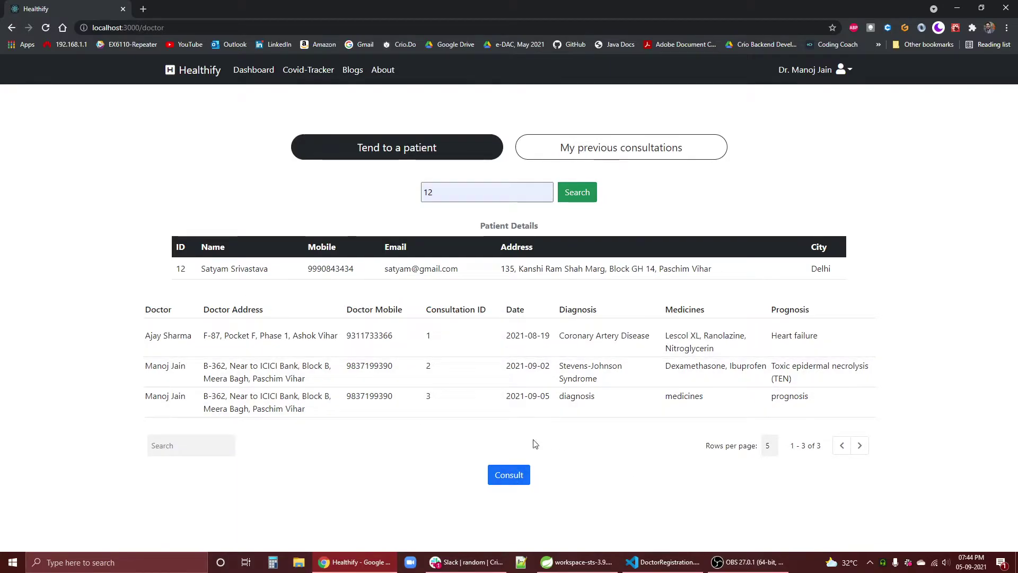
# - Open patient 12's Consultation Form and enter diagnosis xyz, medicines abc and prognosis yzhasf
pyautogui.click(514, 475)
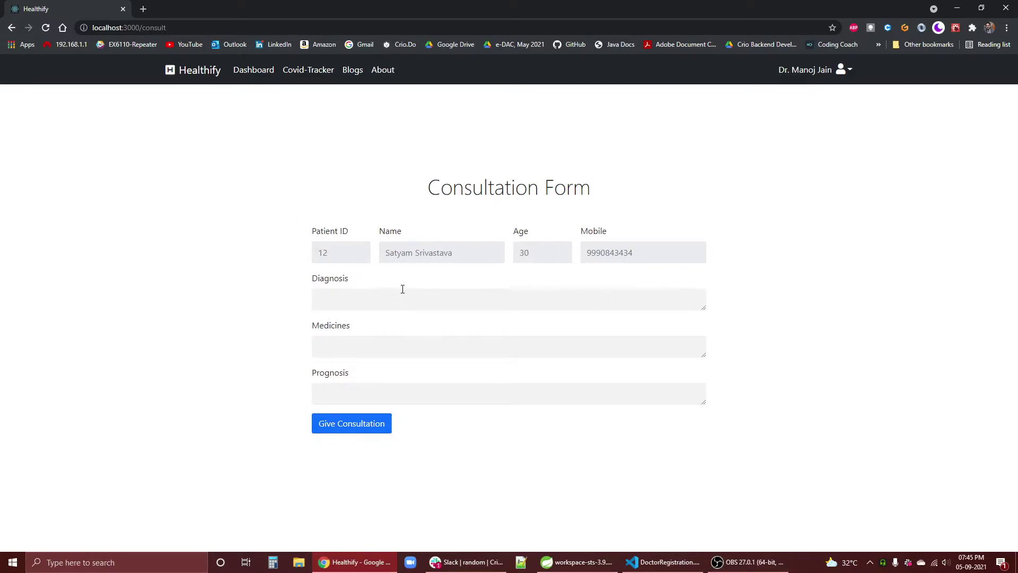
pyautogui.click(371, 302)
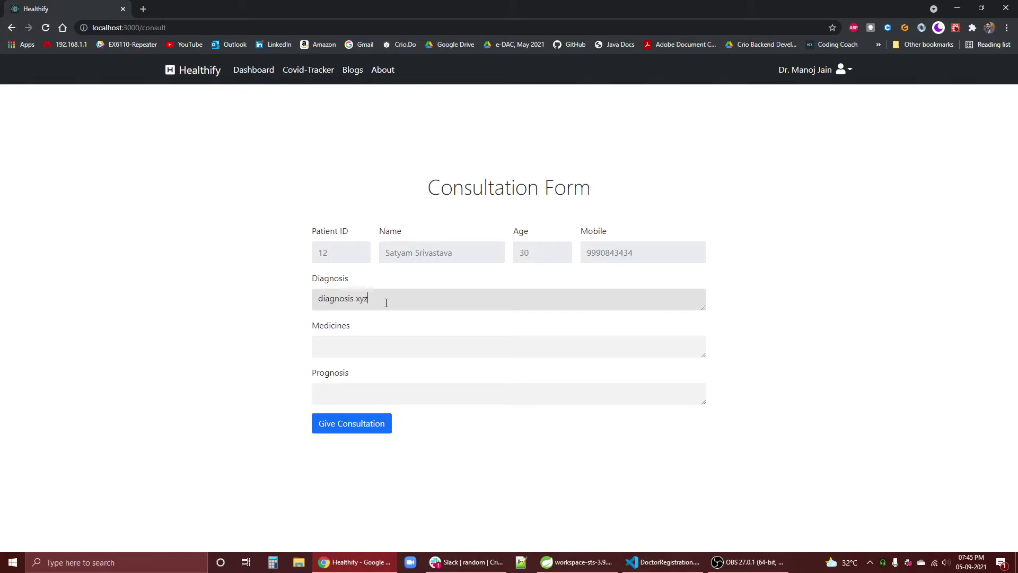
pyautogui.press('Tab')
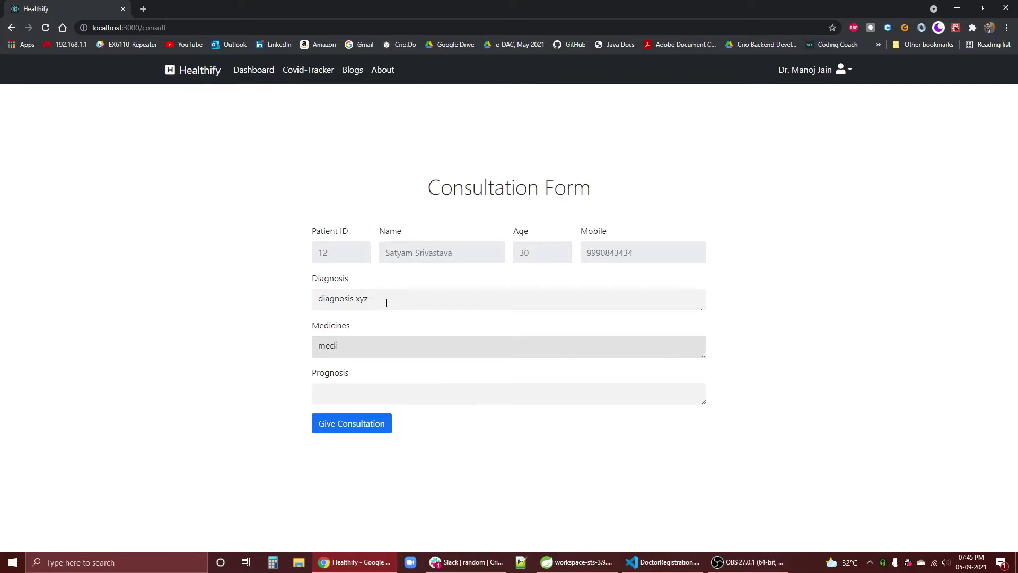
pyautogui.press('Tab')
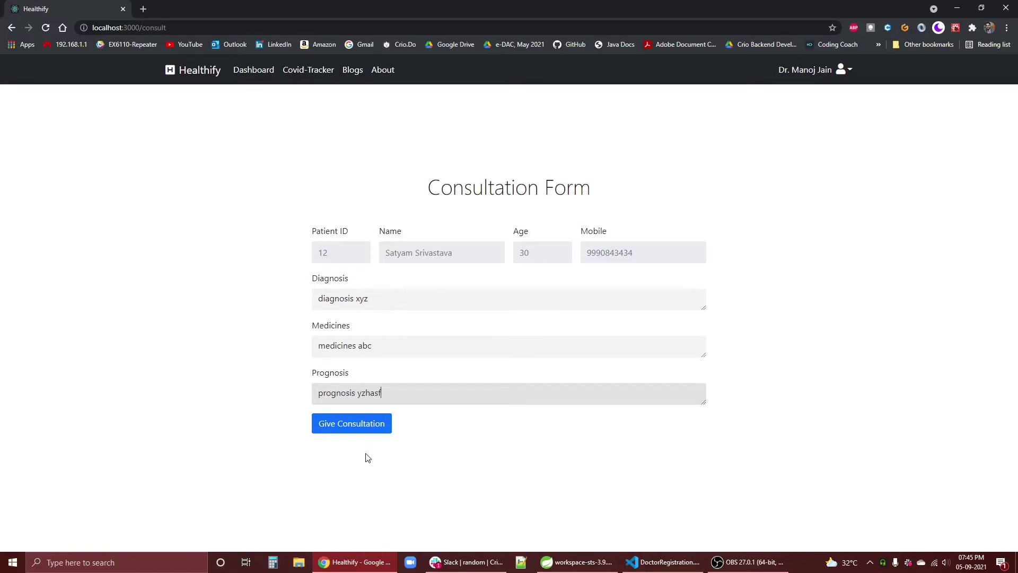
# - Submit the consultation and read the success message
pyautogui.click(366, 425)
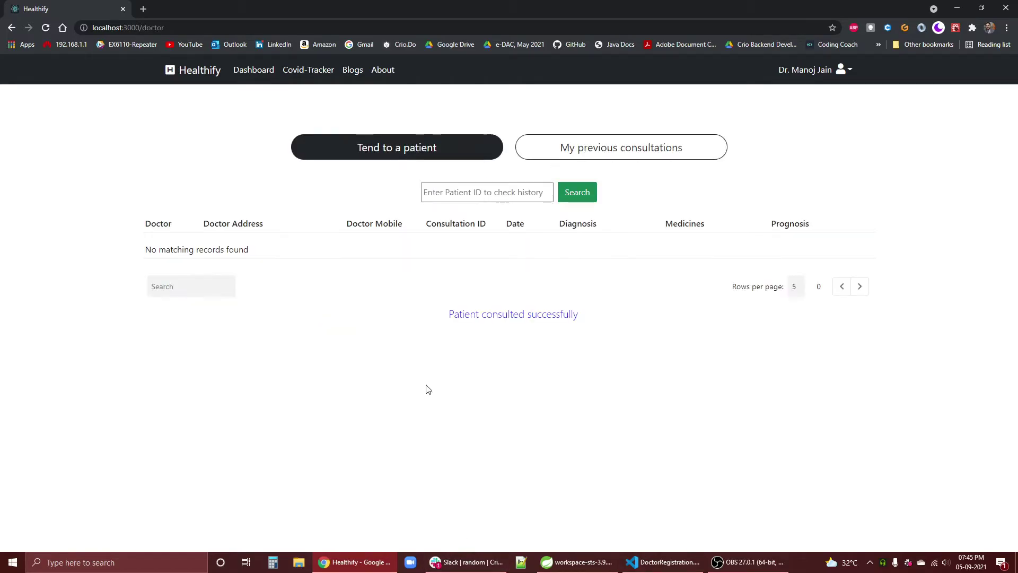
pyautogui.moveTo(460, 323); pyautogui.dragTo(854, 313)
pyautogui.click(546, 338)
pyautogui.moveTo(456, 314); pyautogui.dragTo(652, 340)
pyautogui.click(574, 306)
pyautogui.moveTo(589, 313); pyautogui.dragTo(401, 329)
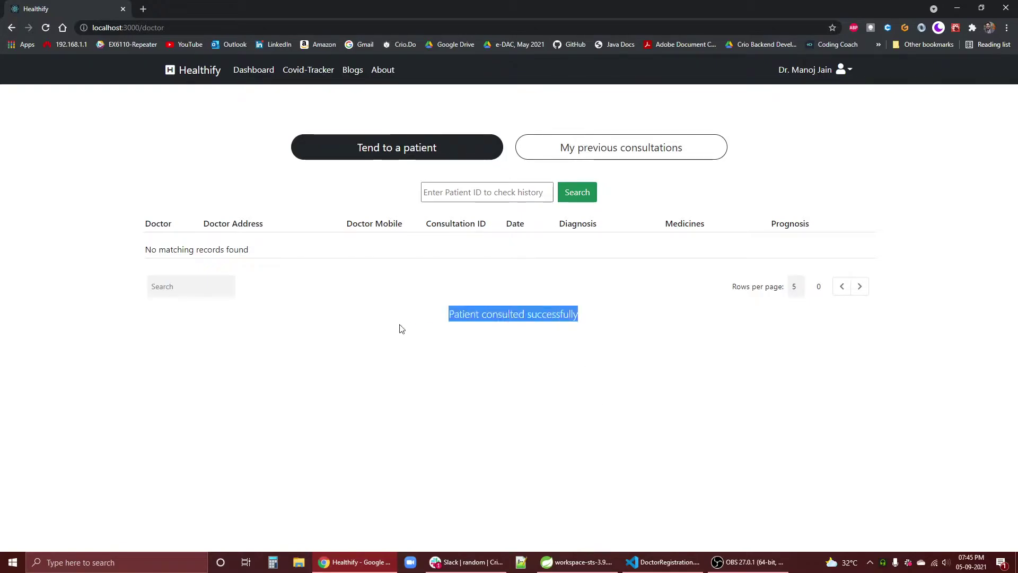
pyautogui.click(403, 326)
# - Search patient ID 12 to show four consultations, including the new consultation 4
pyautogui.click(438, 192)
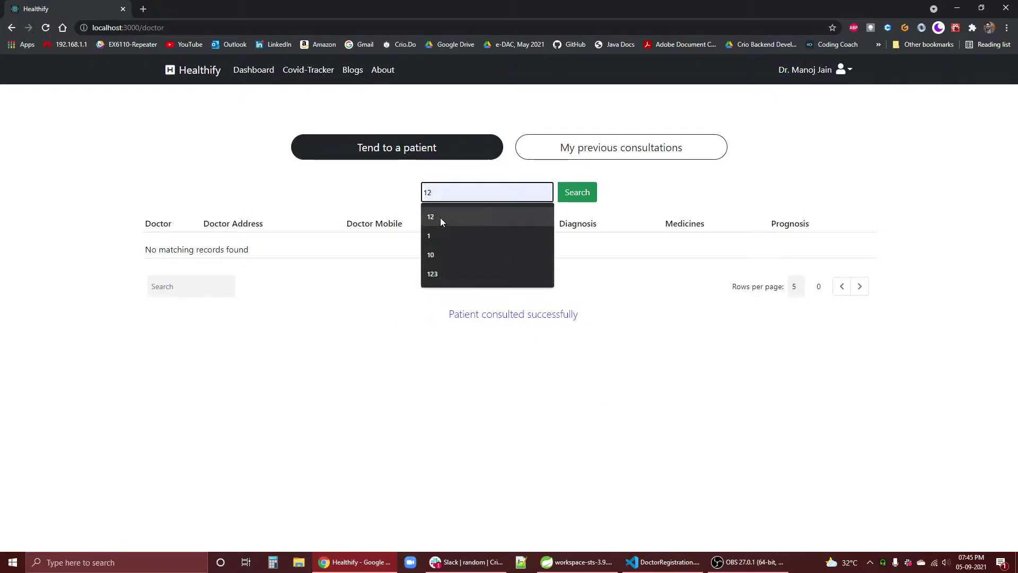
pyautogui.click(440, 218)
pyautogui.click(580, 196)
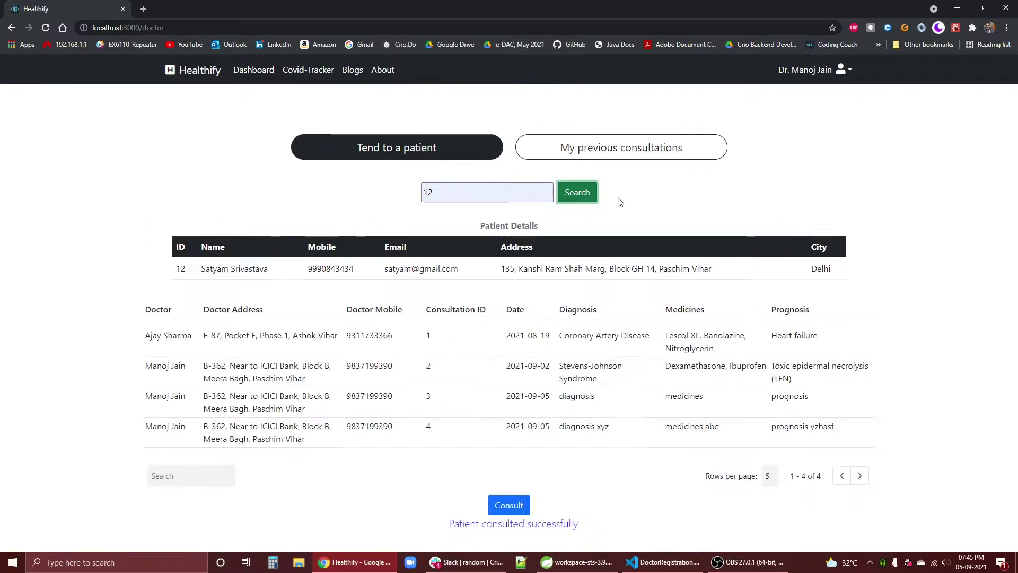
pyautogui.moveTo(854, 423); pyautogui.dragTo(142, 427)
pyautogui.click(370, 426)
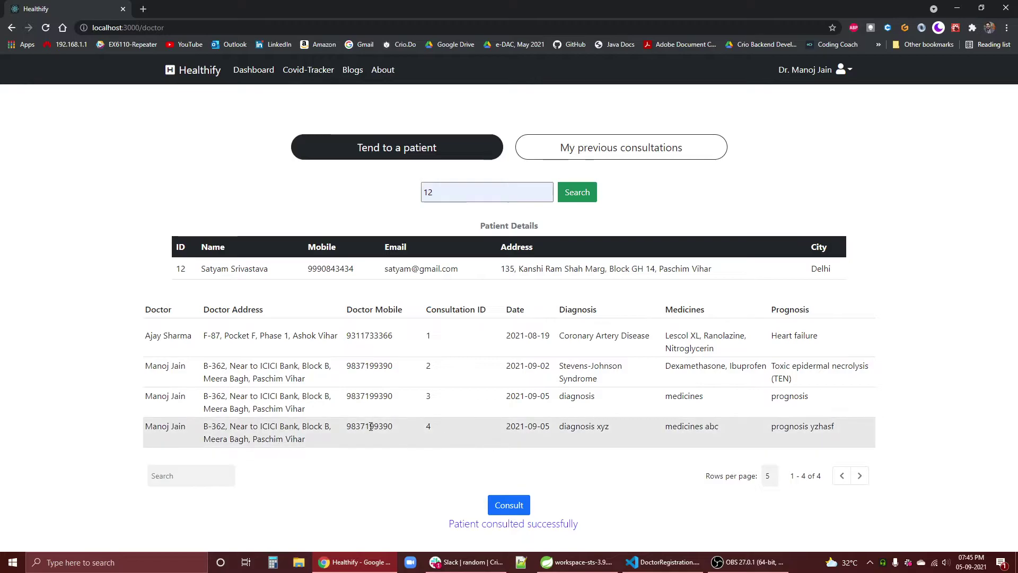
# - Sort the consultations by Date, Consultation ID and Doctor Mobile, toggling each order
pyautogui.click(515, 309)
pyautogui.click(457, 310)
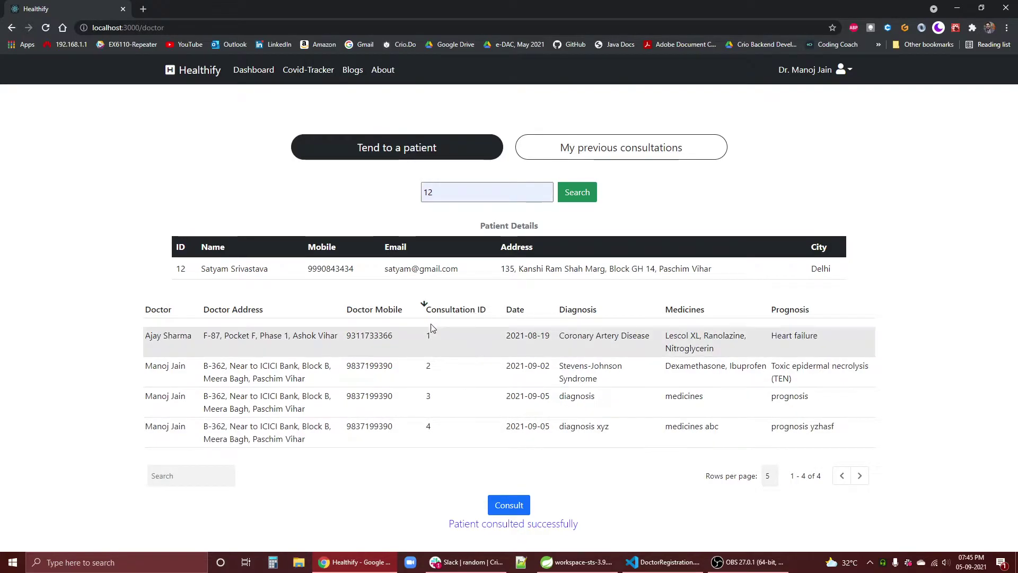
pyautogui.click(424, 306)
pyautogui.click(427, 309)
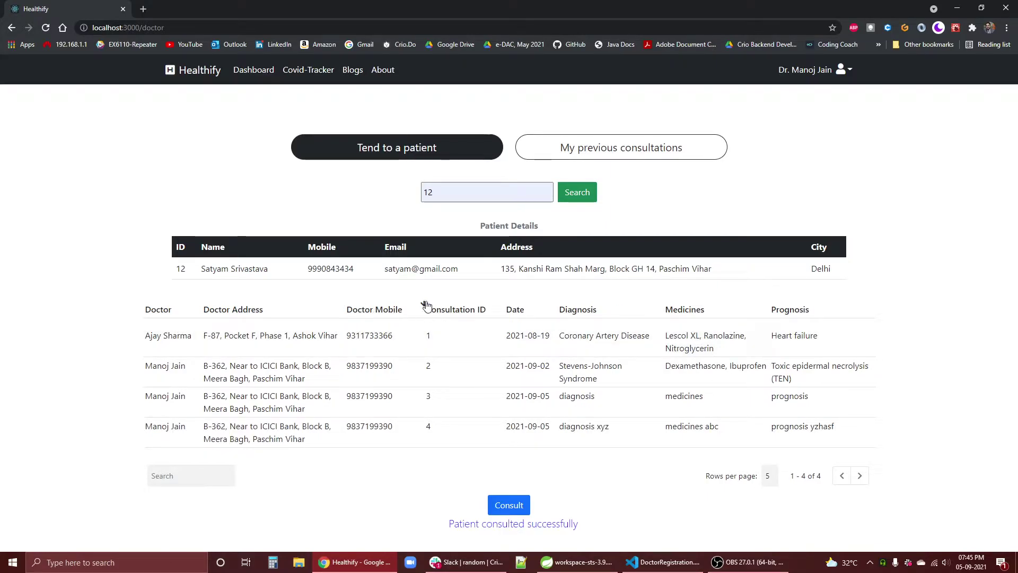
pyautogui.click(380, 309)
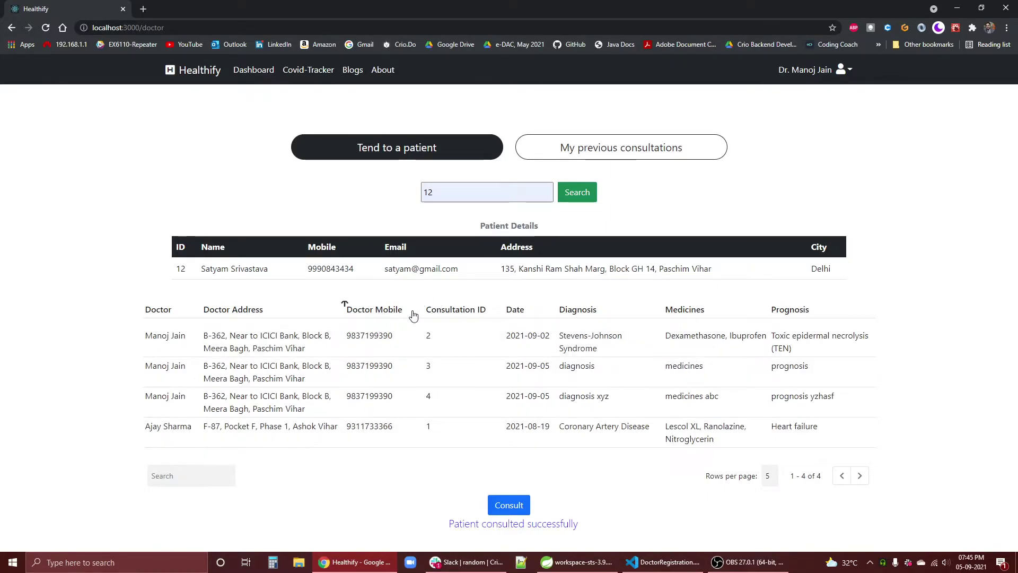
pyautogui.click(383, 315)
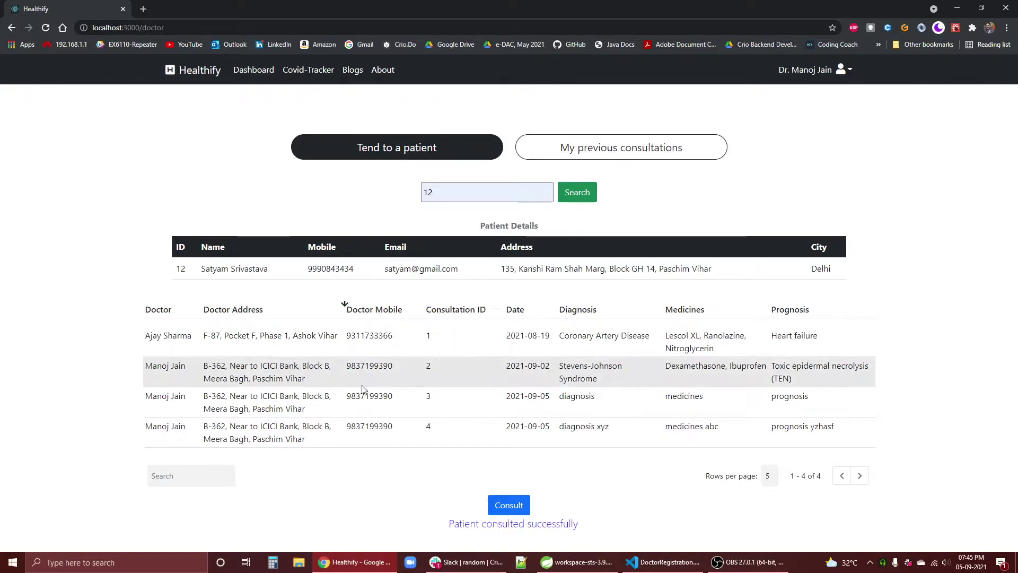
pyautogui.click(371, 311)
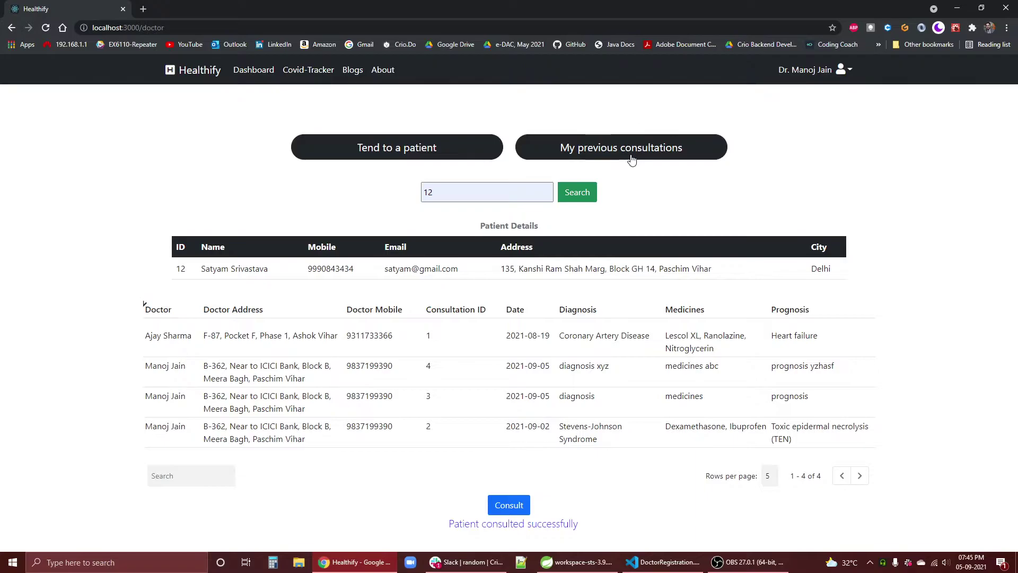
# - Show the doctor's previous consultations for patient 12, listing consultations 2, 3 and 4
pyautogui.click(605, 150)
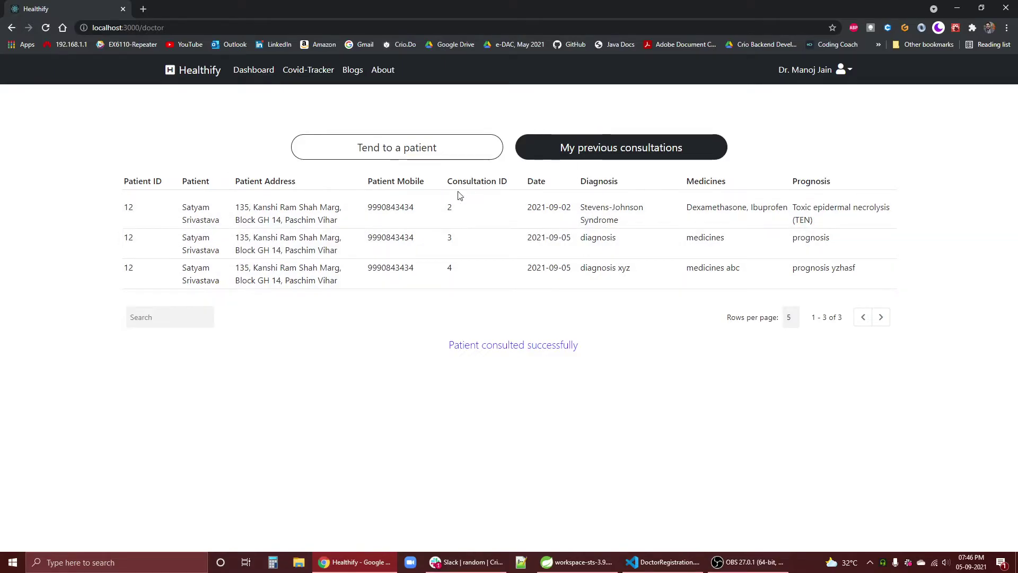
pyautogui.click(154, 320)
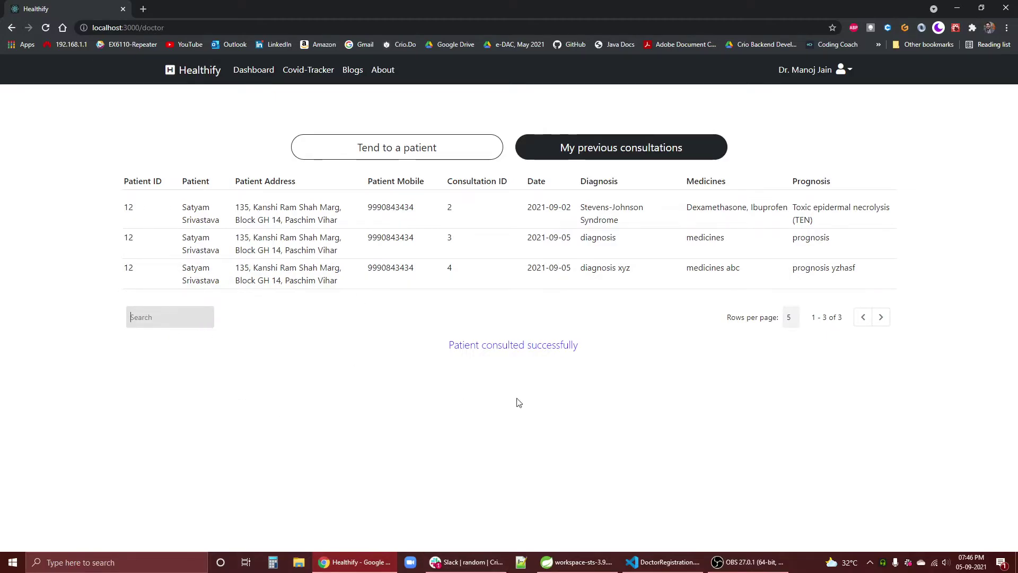
pyautogui.tripleClick(590, 358)
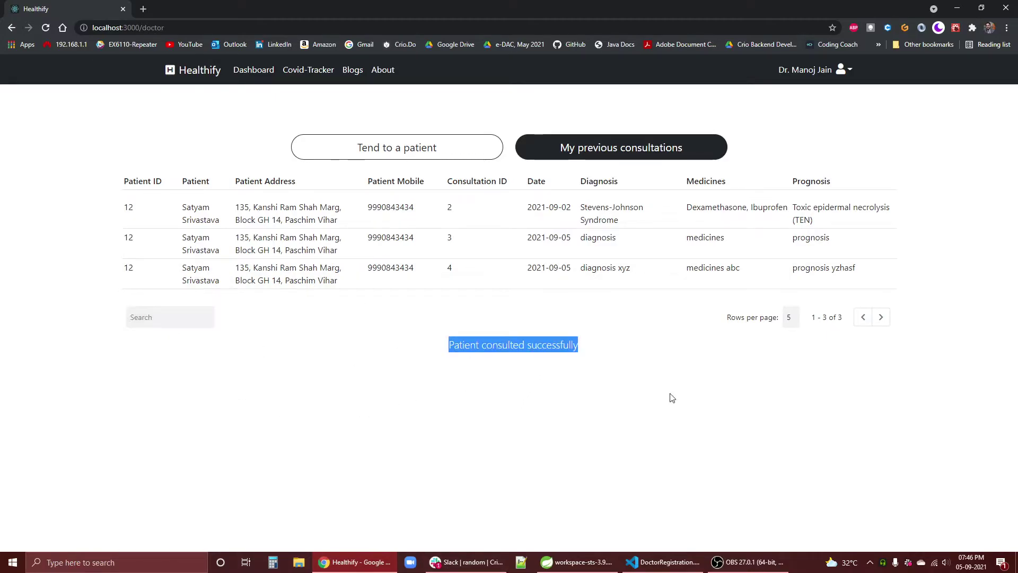
pyautogui.click(671, 398)
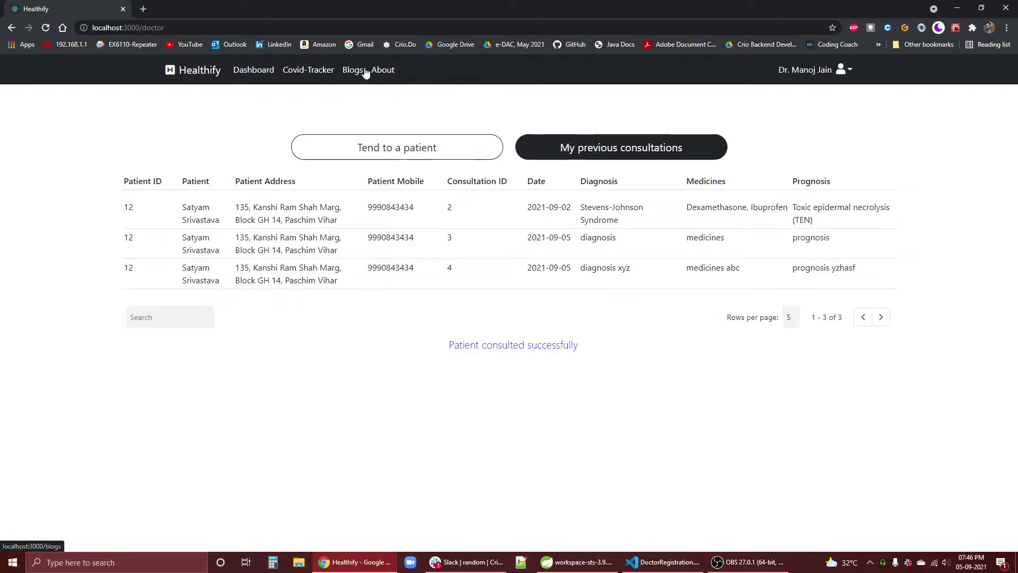
# - Open and close the account menu, then go back to the Healthify home page
pyautogui.click(842, 71)
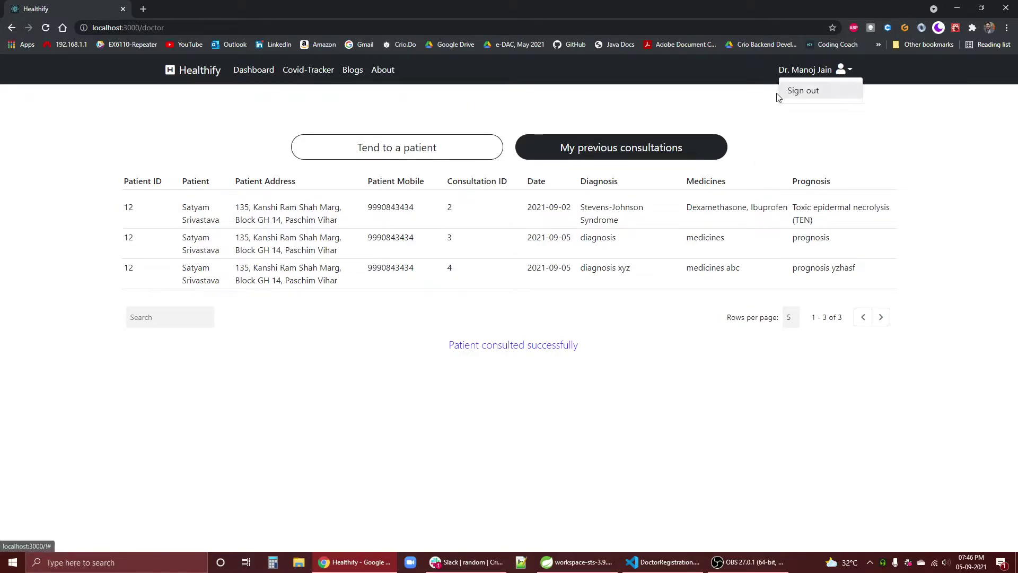
pyautogui.click(663, 307)
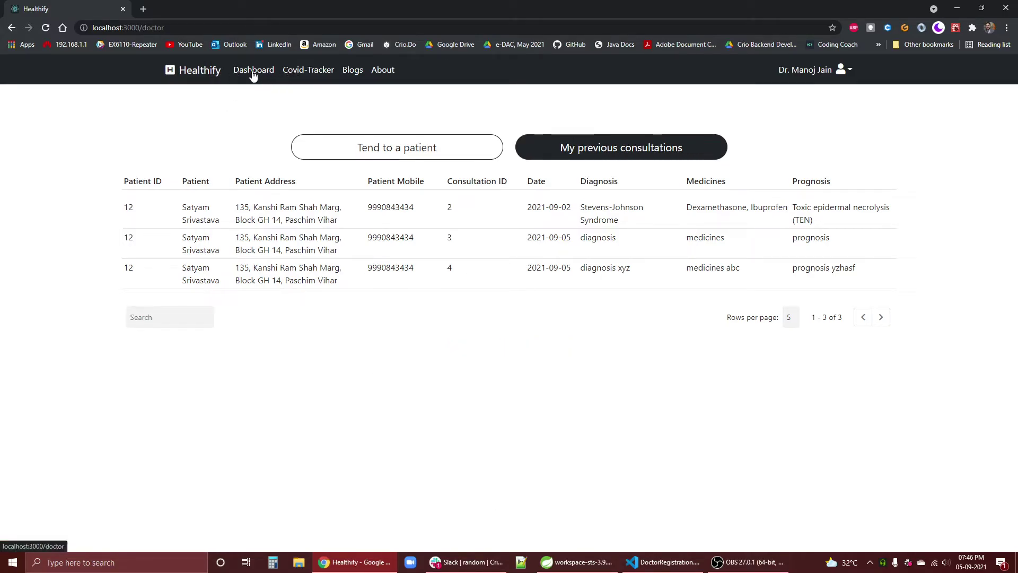
pyautogui.click(198, 70)
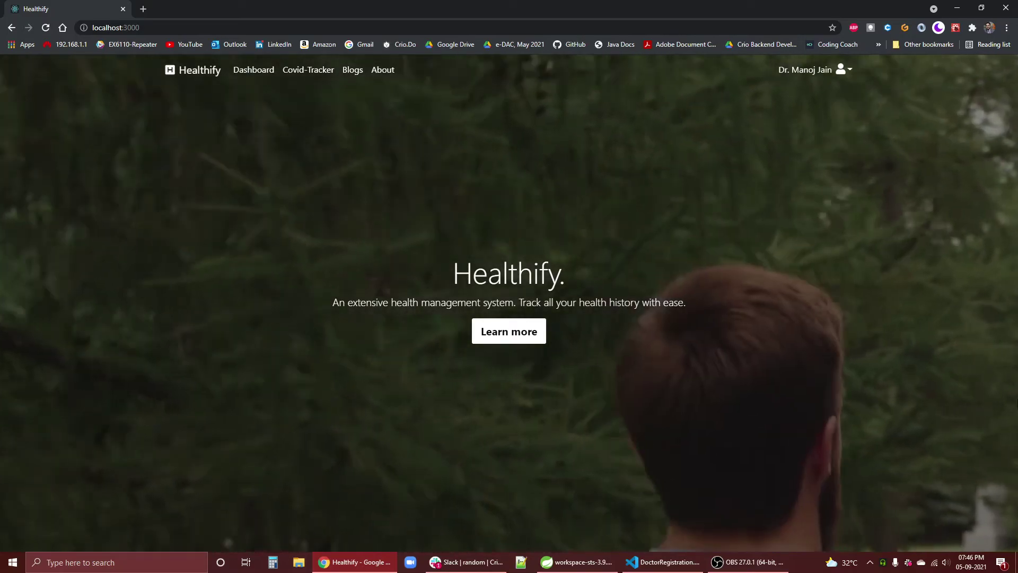
# - Sign out of the doctor account and open the Register Now! form as a patient registration
pyautogui.click(843, 70)
pyautogui.click(803, 92)
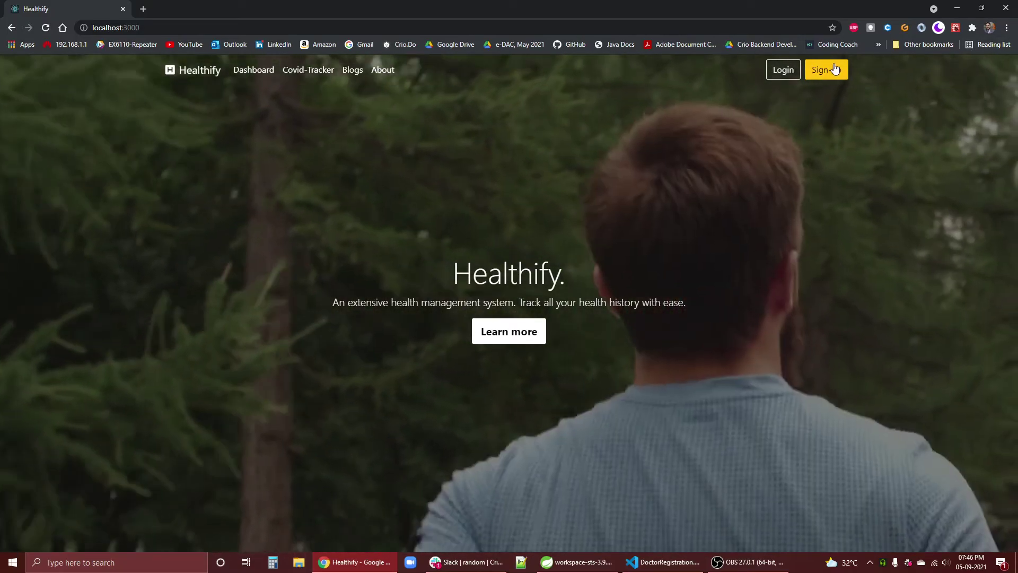
pyautogui.click(835, 69)
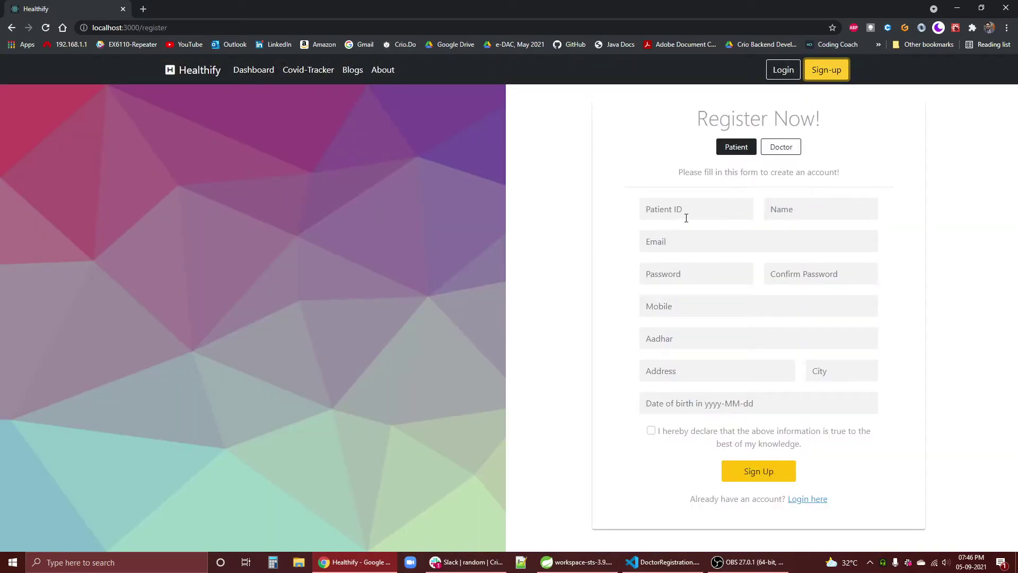
pyautogui.click(686, 216)
pyautogui.click(696, 231)
pyautogui.click(694, 208)
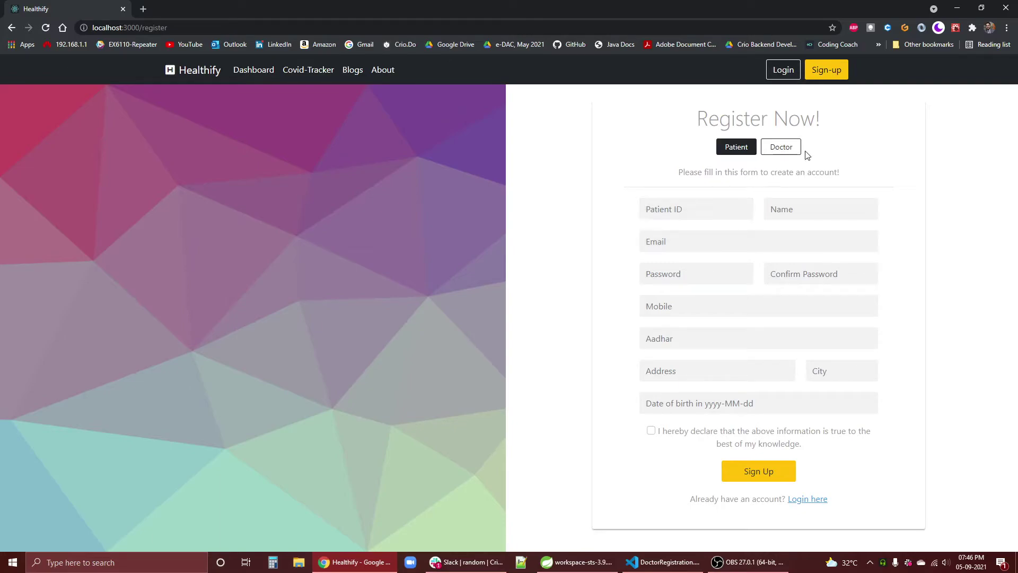
pyautogui.click(785, 151)
pyautogui.click(745, 152)
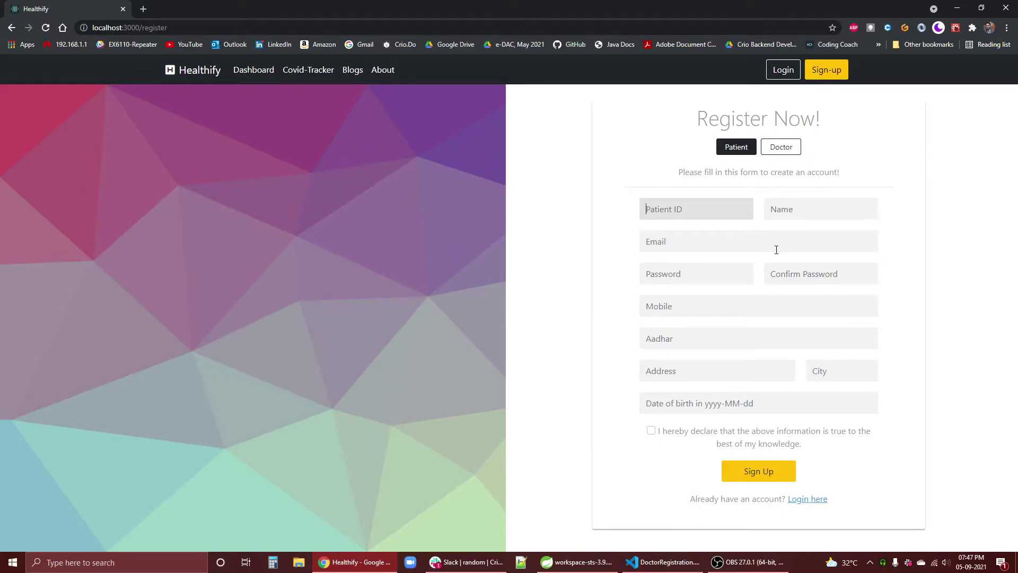
# - Enter the new patient's ID, full name and e-mail address
pyautogui.write('73637')
pyautogui.press('Tab')
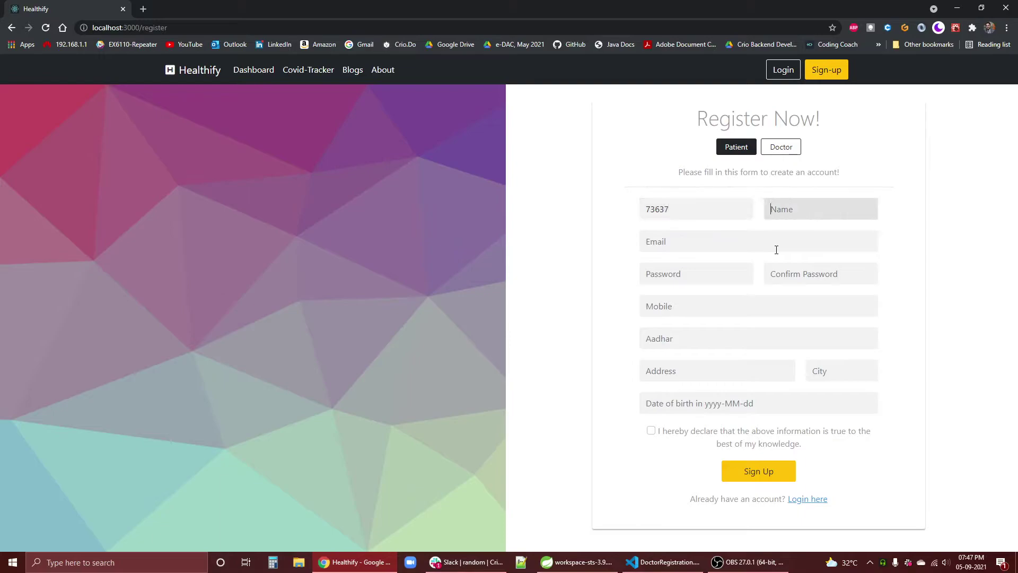
pyautogui.write('Samasne Name')
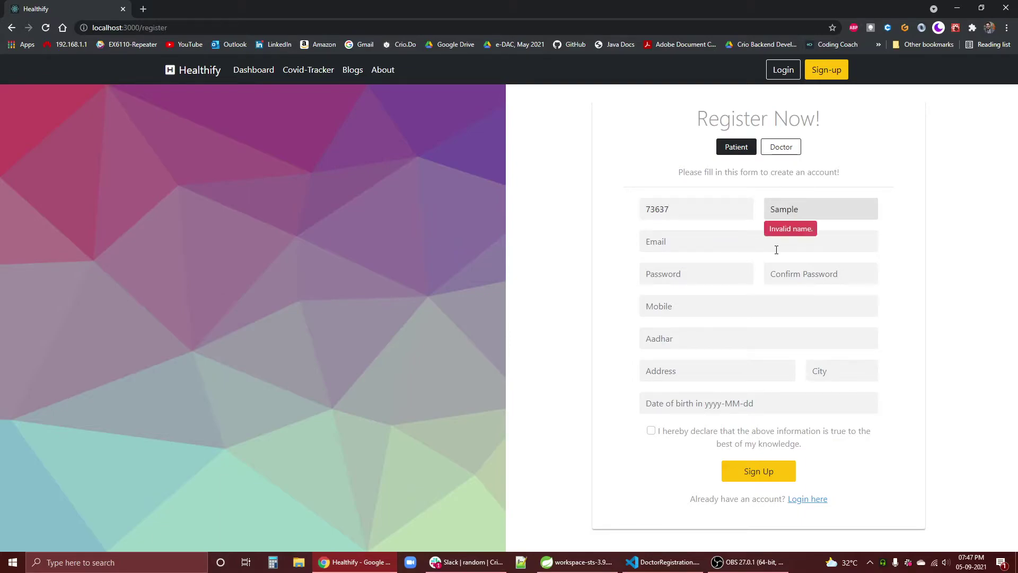
pyautogui.press('Tab')
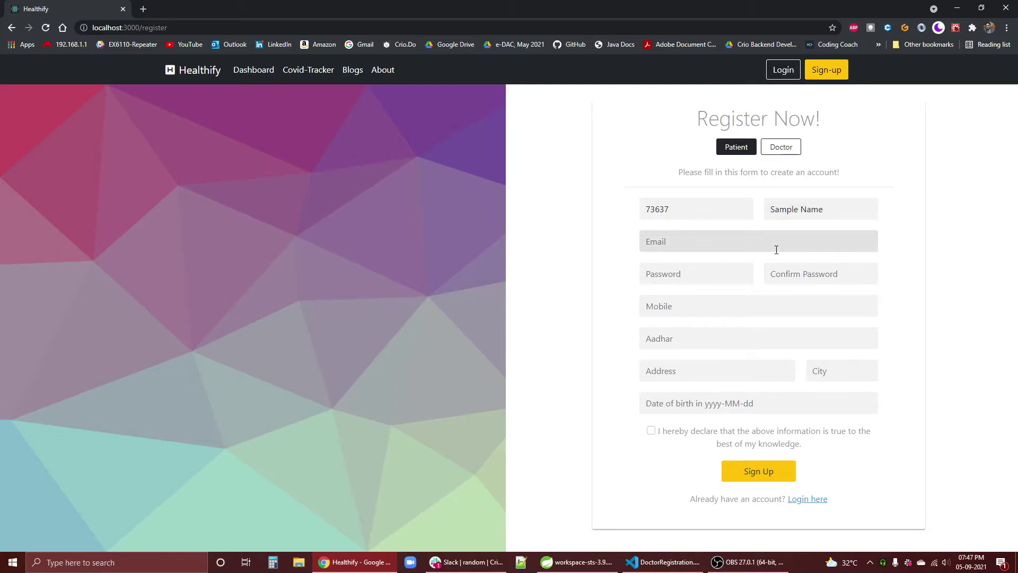
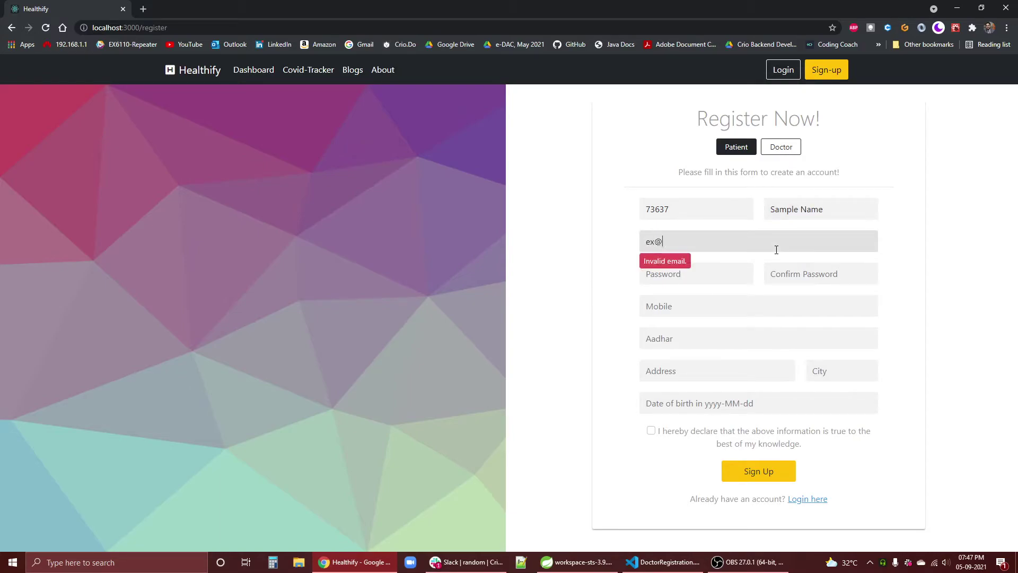
pyautogui.press('Tab')
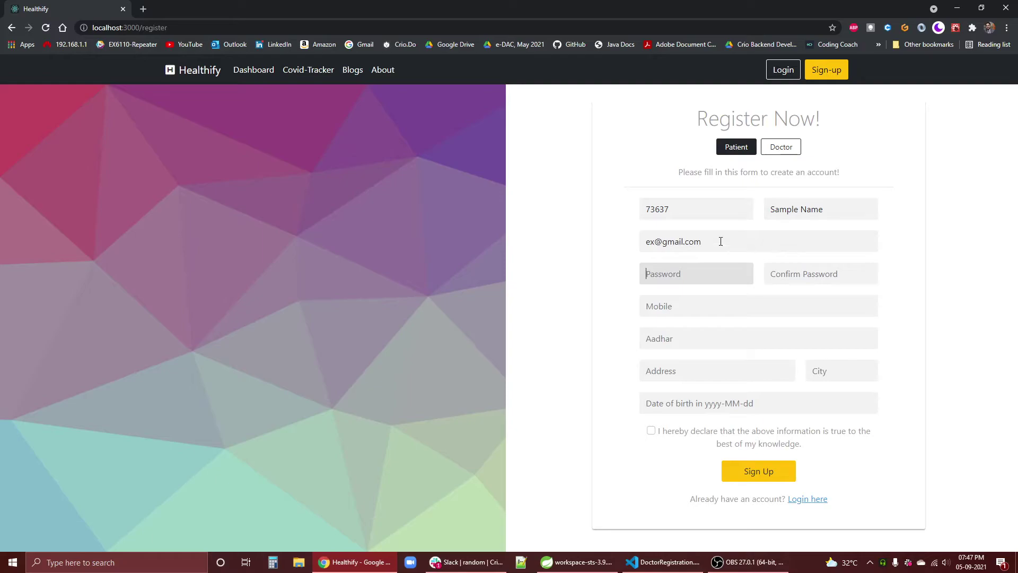
# - Correct the e-mail address, then enter and confirm the account password
pyautogui.click(653, 242)
pyautogui.write('a')
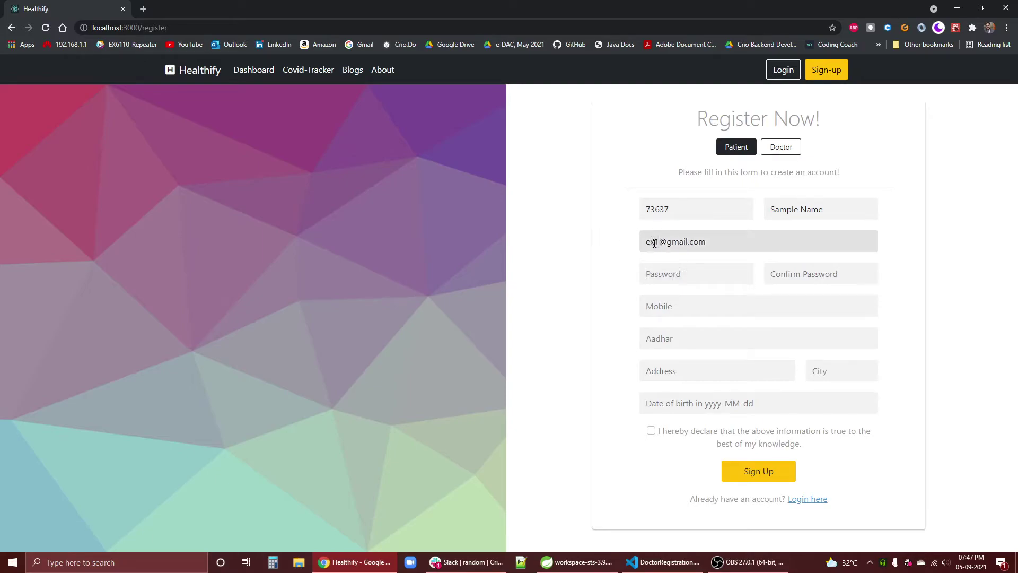
pyautogui.click(699, 267)
pyautogui.write('123')
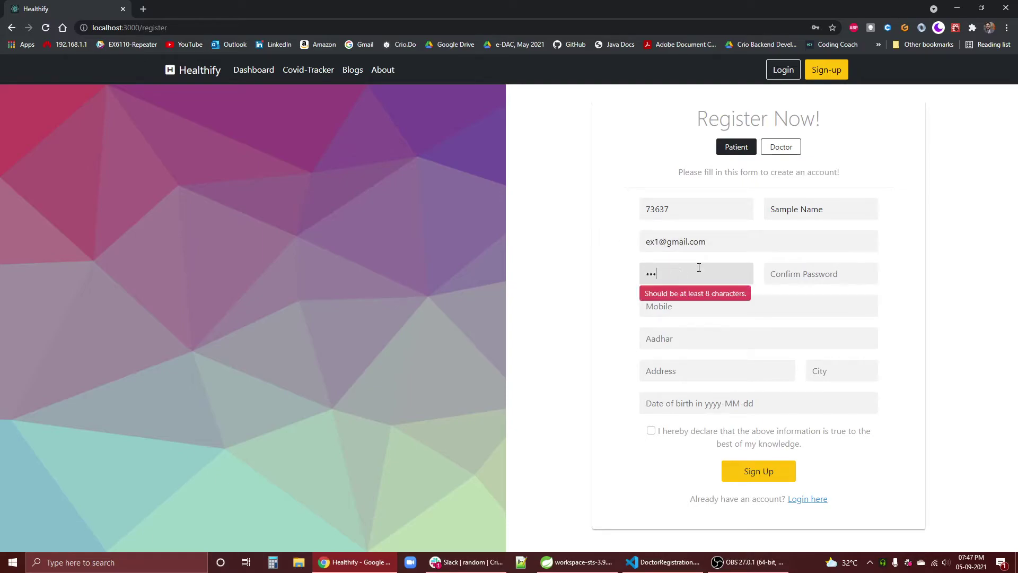
pyautogui.write('4567890')
pyautogui.press('Tab')
pyautogui.write('12')
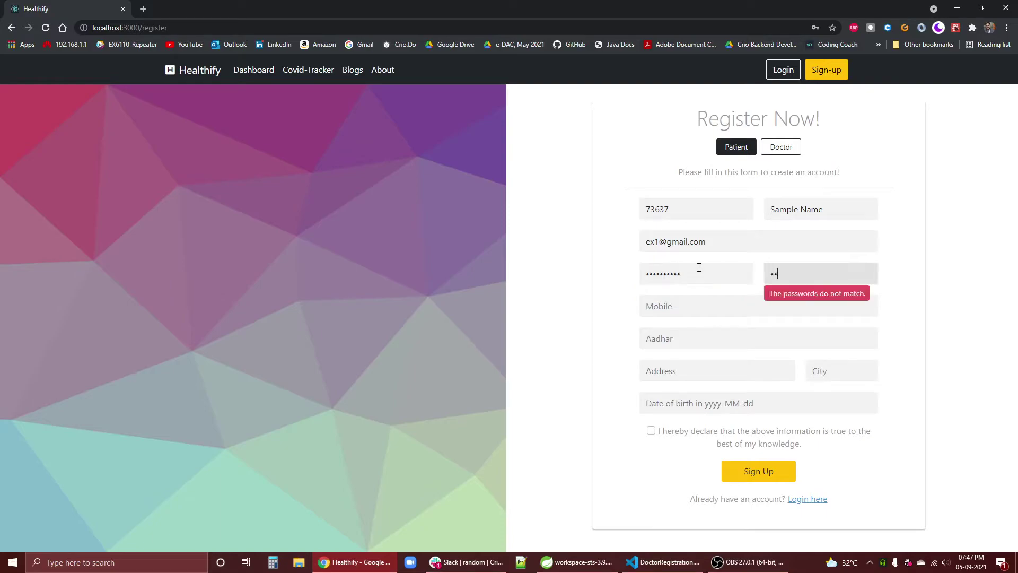
pyautogui.write('34567890')
# - Fill in the patient's mobile number, Aadhar number and address
pyautogui.press('Tab')
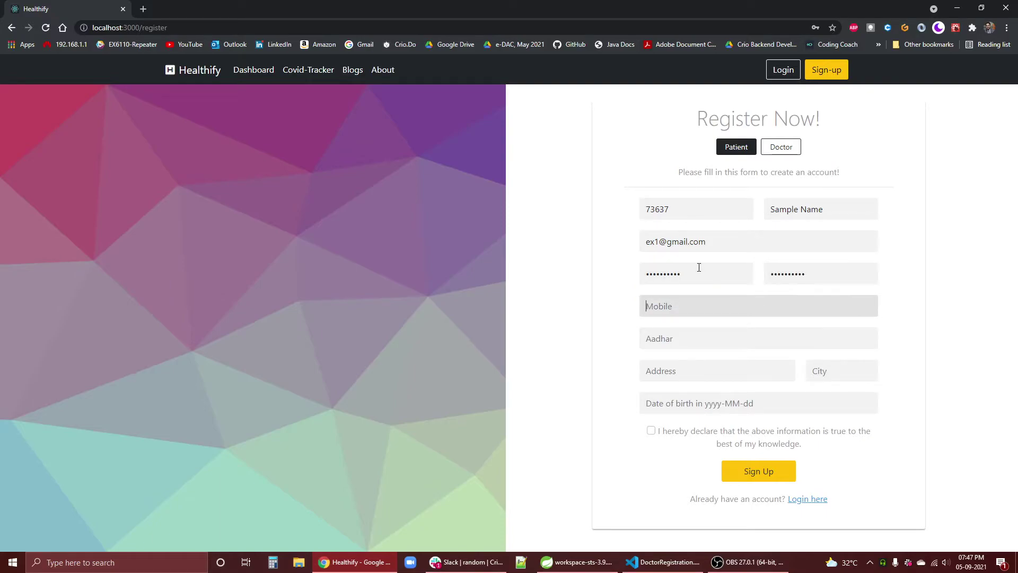
pyautogui.write('98')
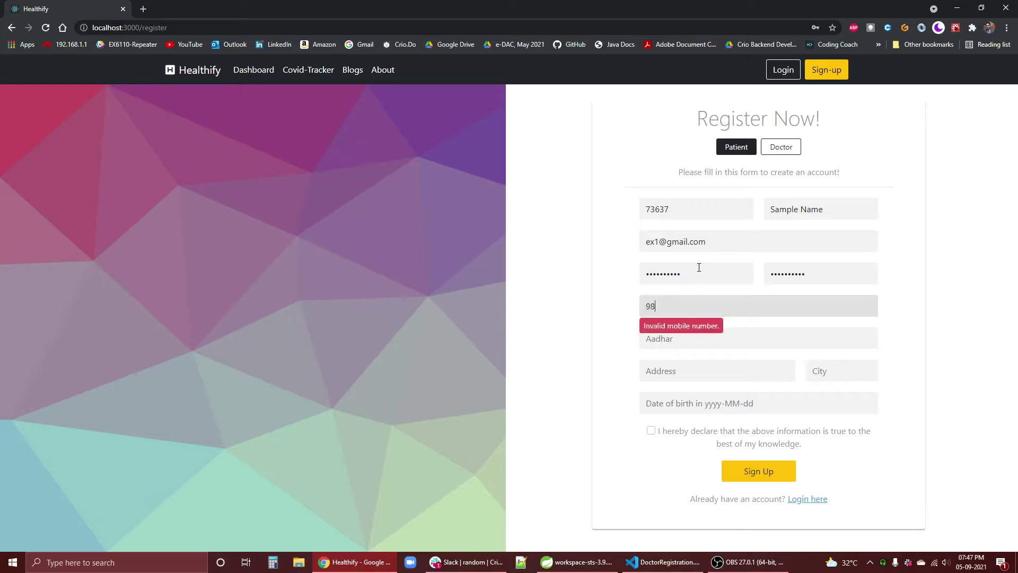
pyautogui.write('76999999')
pyautogui.press('Tab')
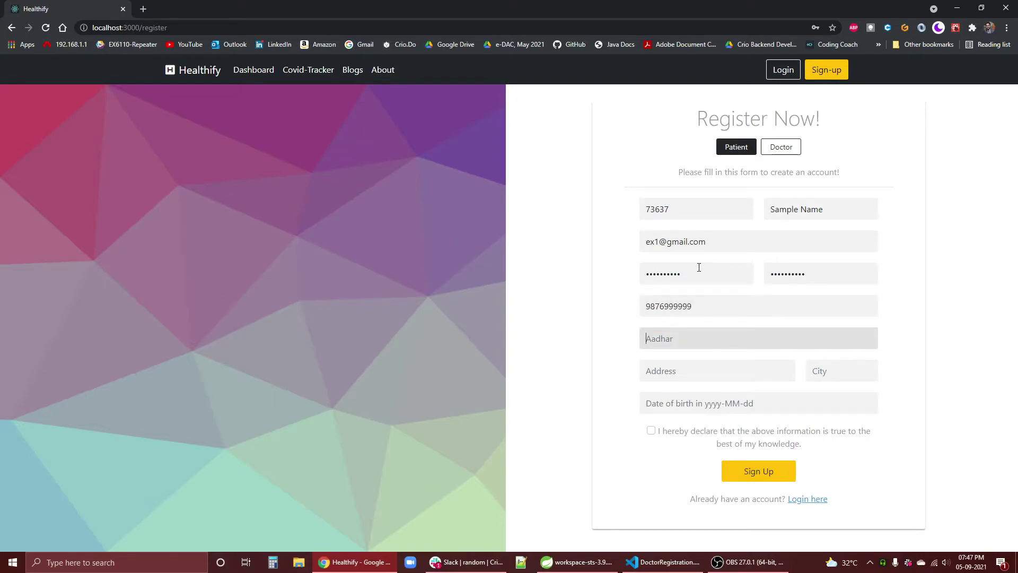
pyautogui.write('77778888')
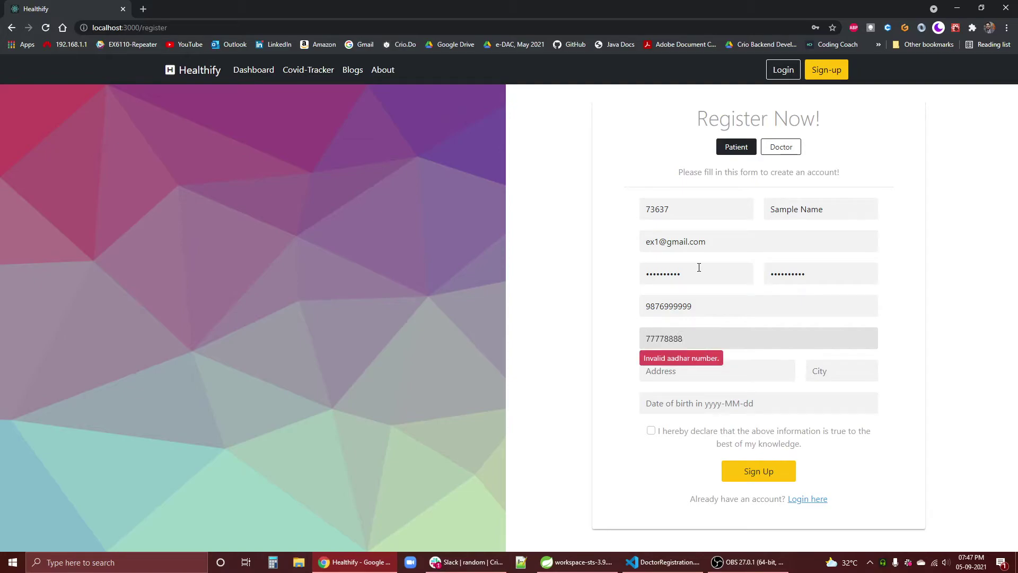
pyautogui.write('6666')
pyautogui.press('Tab')
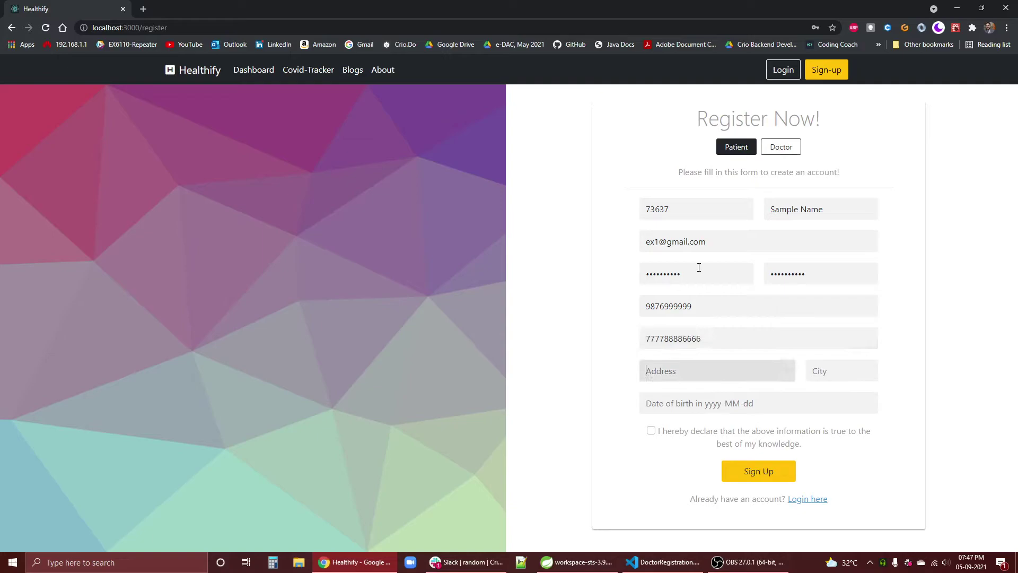
pyautogui.write('jhasfjhsfjhfj')
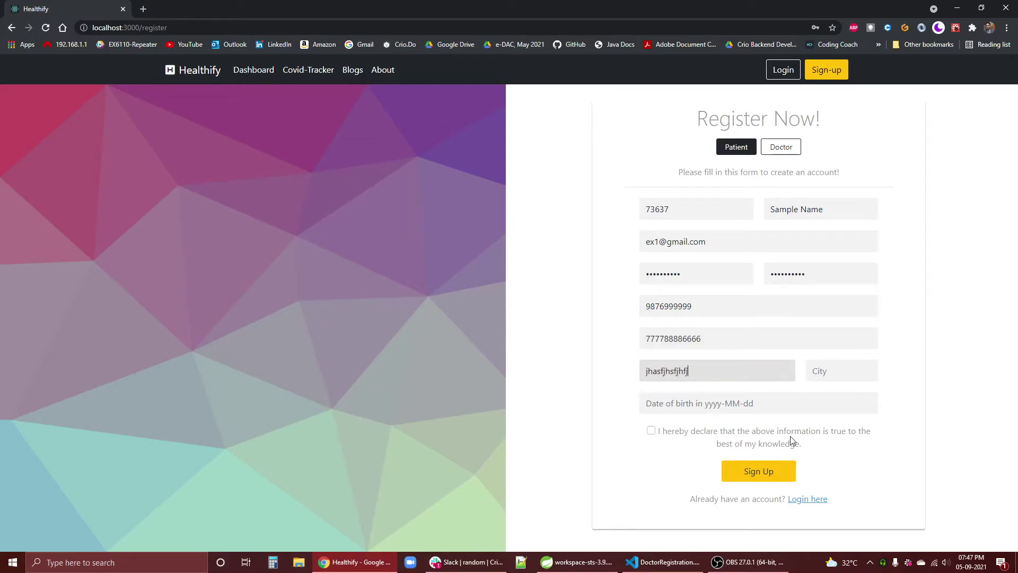
pyautogui.press('Tab')
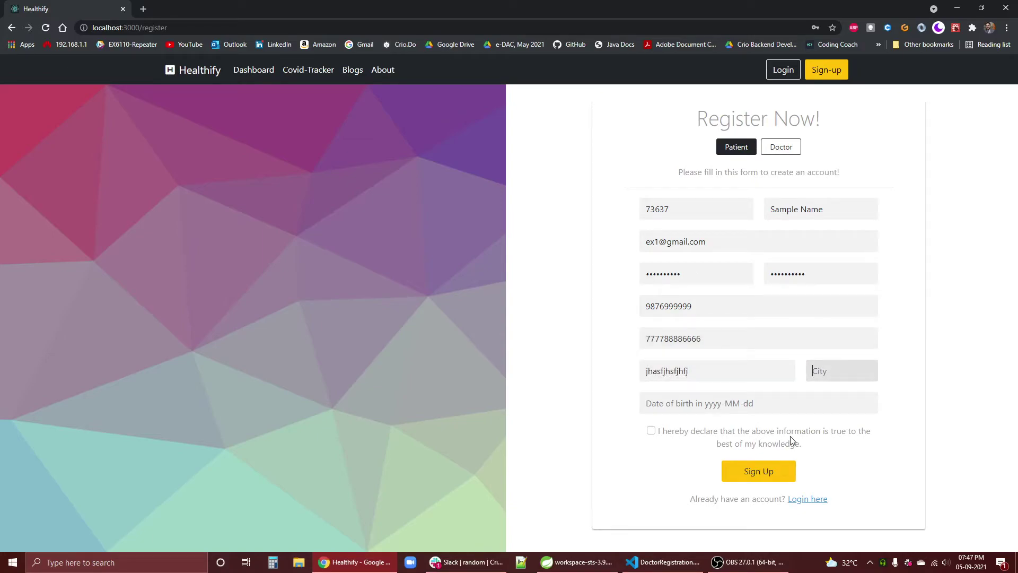
pyautogui.write('a')
pyautogui.press('BackSpace')
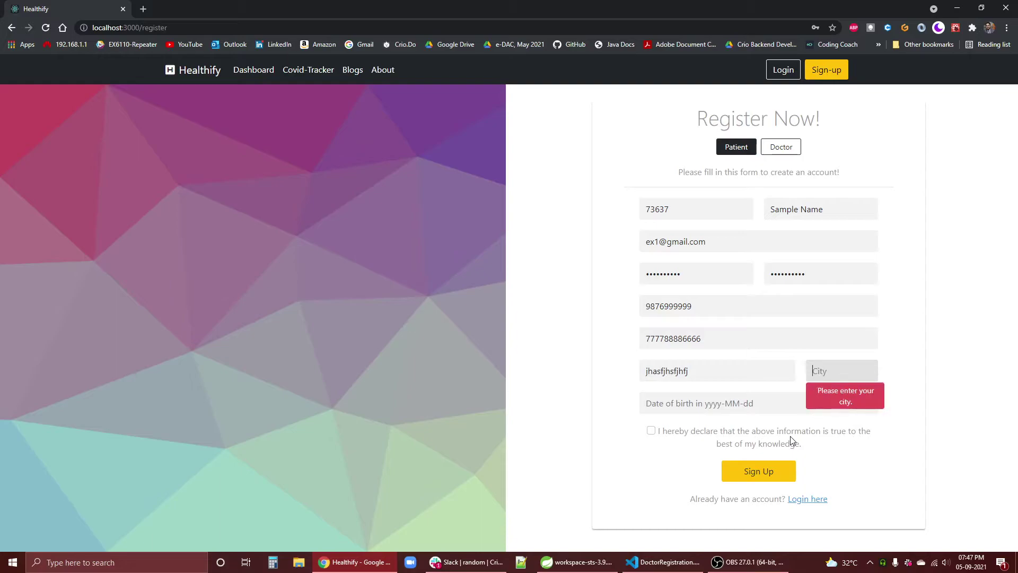
pyautogui.write('Somewhere')
pyautogui.press('Tab')
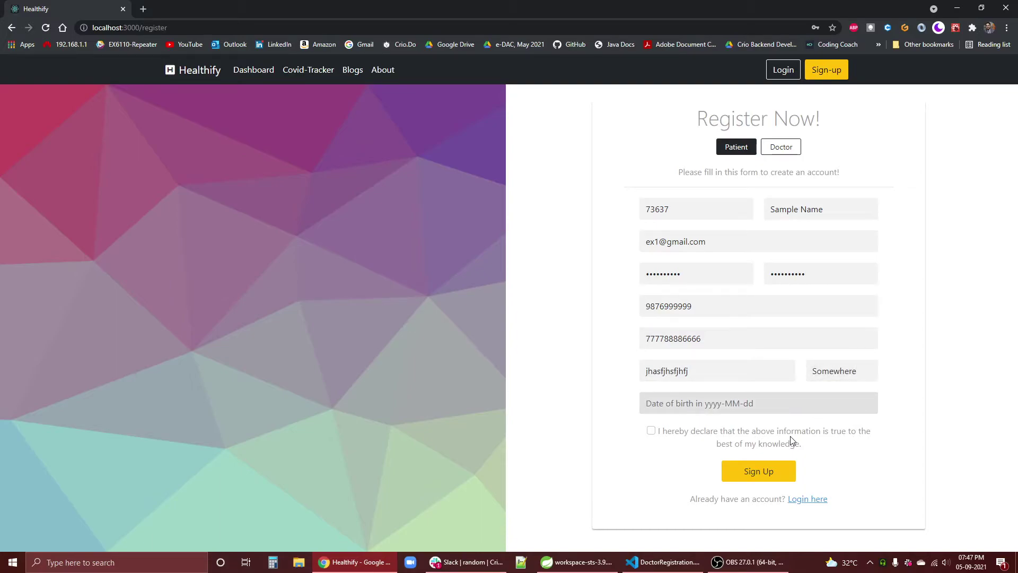
pyautogui.write('201')
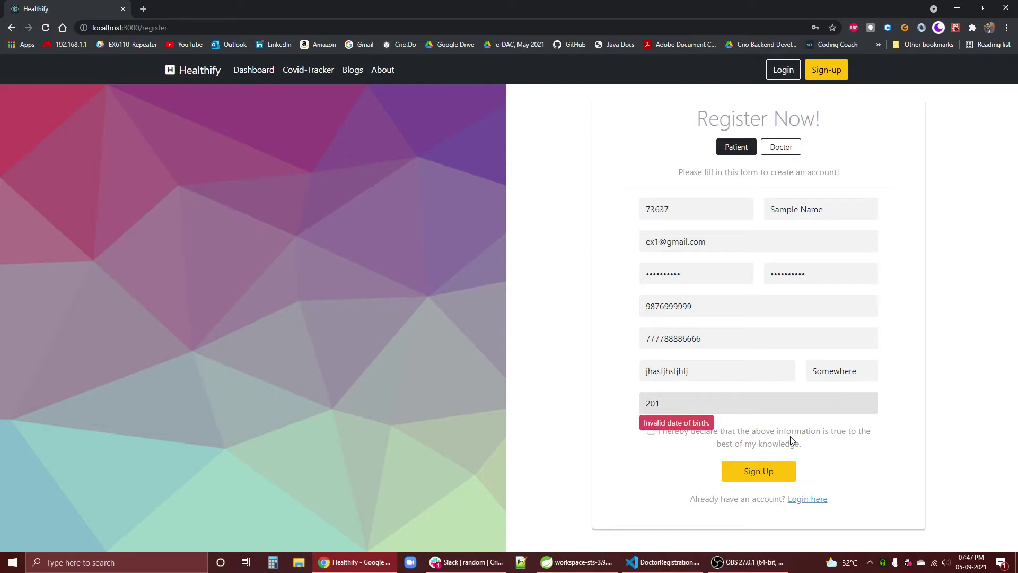
pyautogui.write('2-11-10')
pyautogui.click(687, 431)
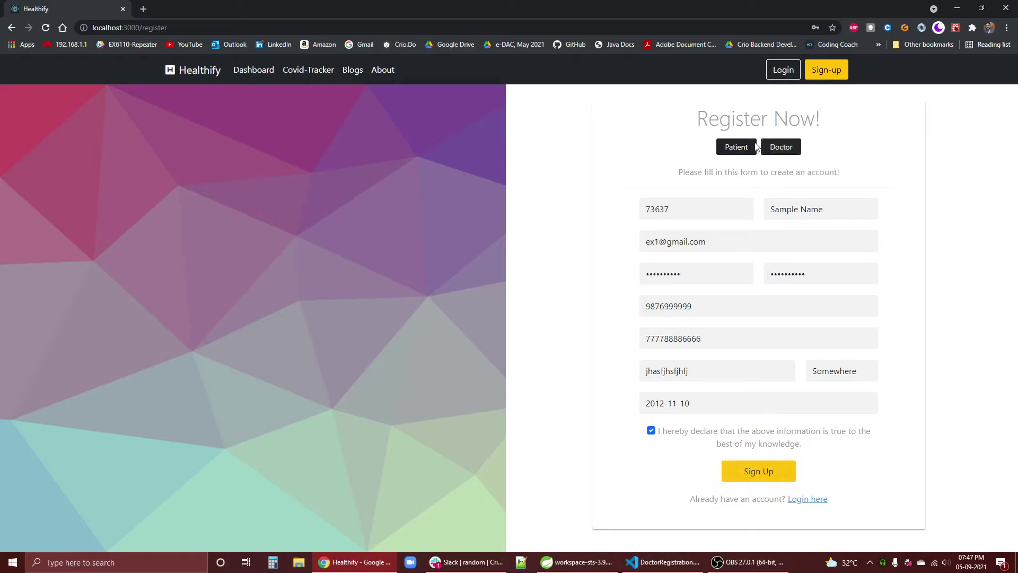
# - Submit the registration and sign in with the new patient's e-mail and password
pyautogui.click(783, 477)
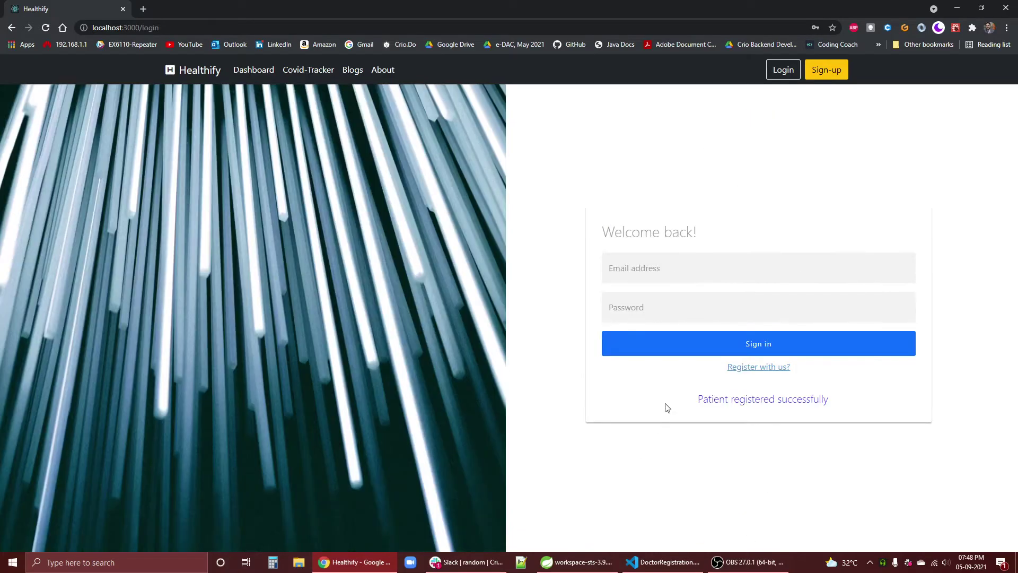
pyautogui.tripleClick(723, 400)
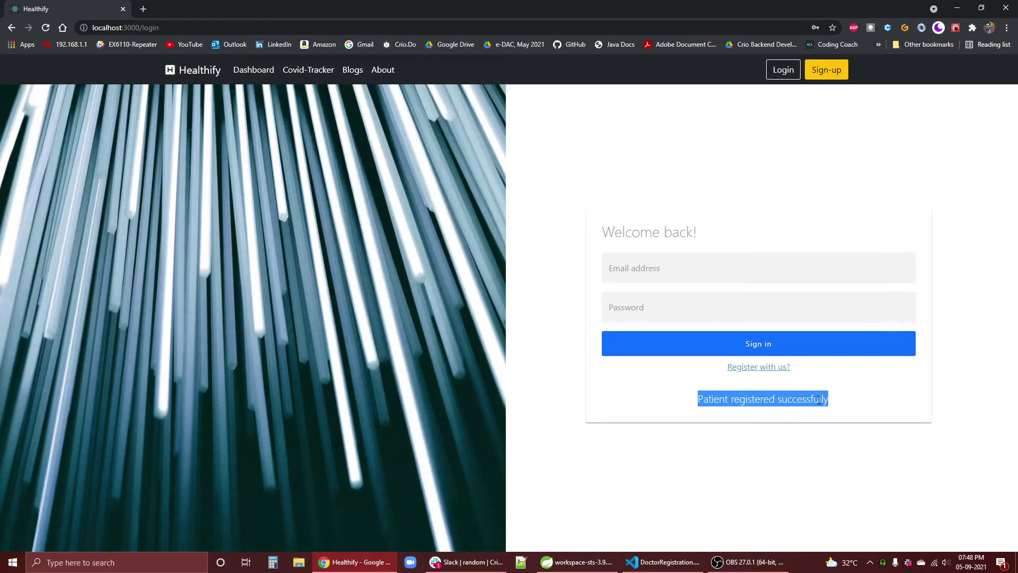
pyautogui.click(694, 280)
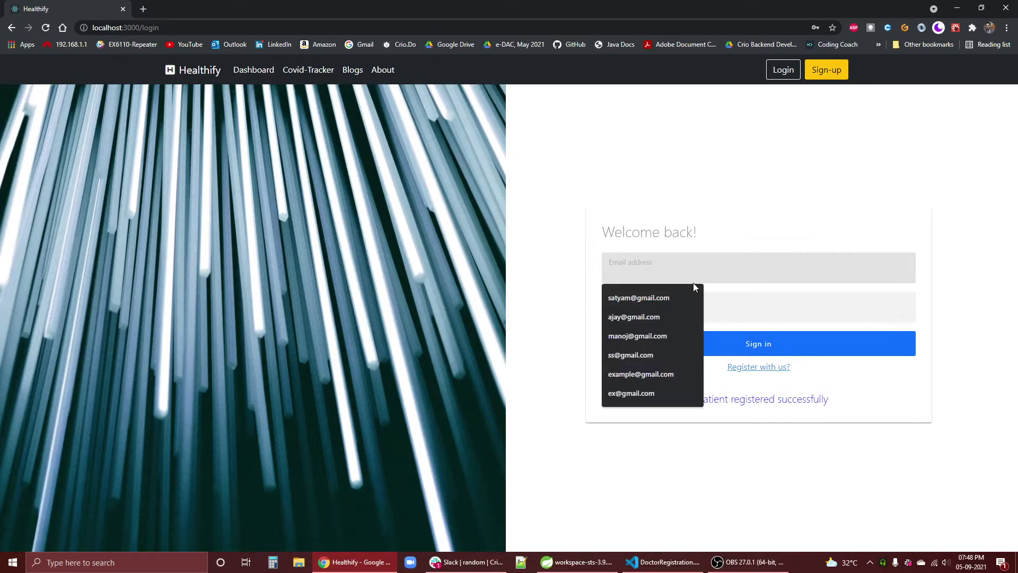
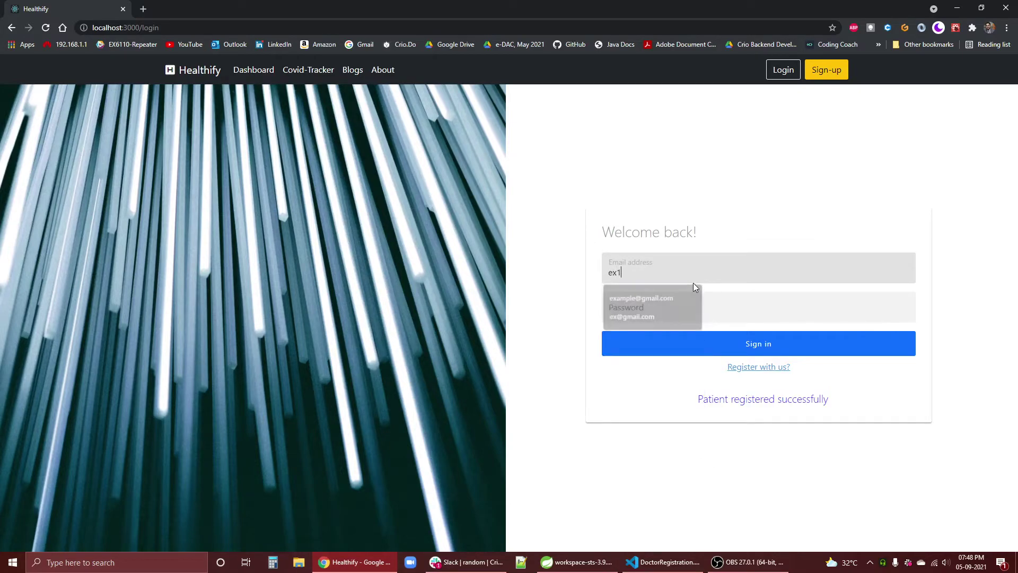
pyautogui.press('Tab')
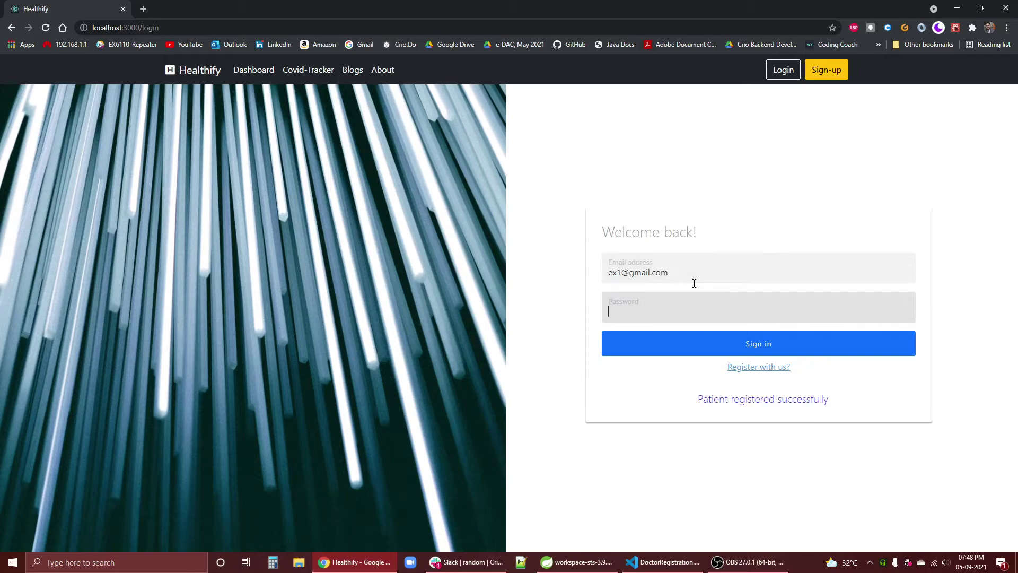
pyautogui.press('Return')
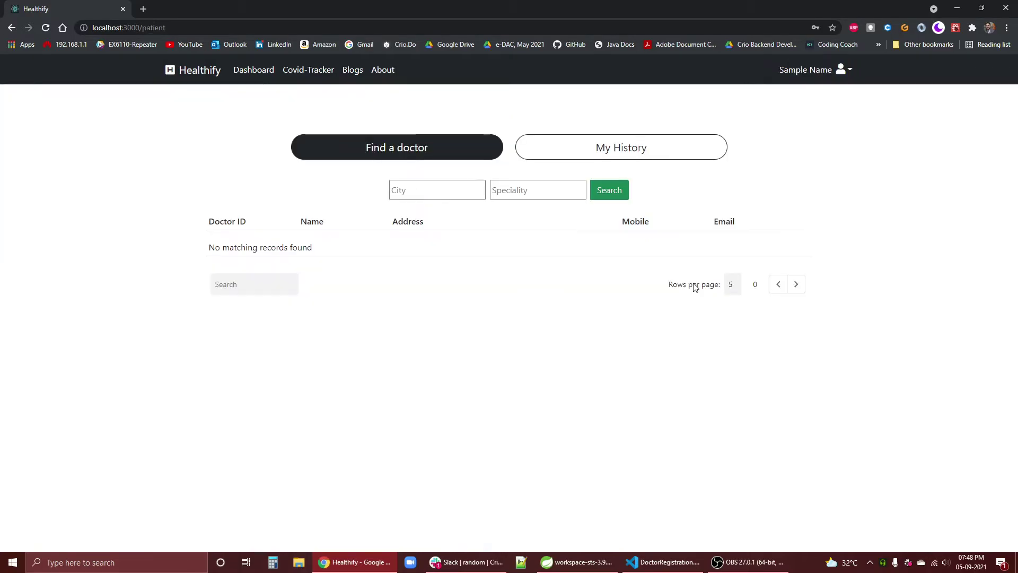
# - Search for doctors with city delhi and speciality cardio, finding one doctor
pyautogui.click(849, 73)
pyautogui.click(866, 162)
pyautogui.click(431, 191)
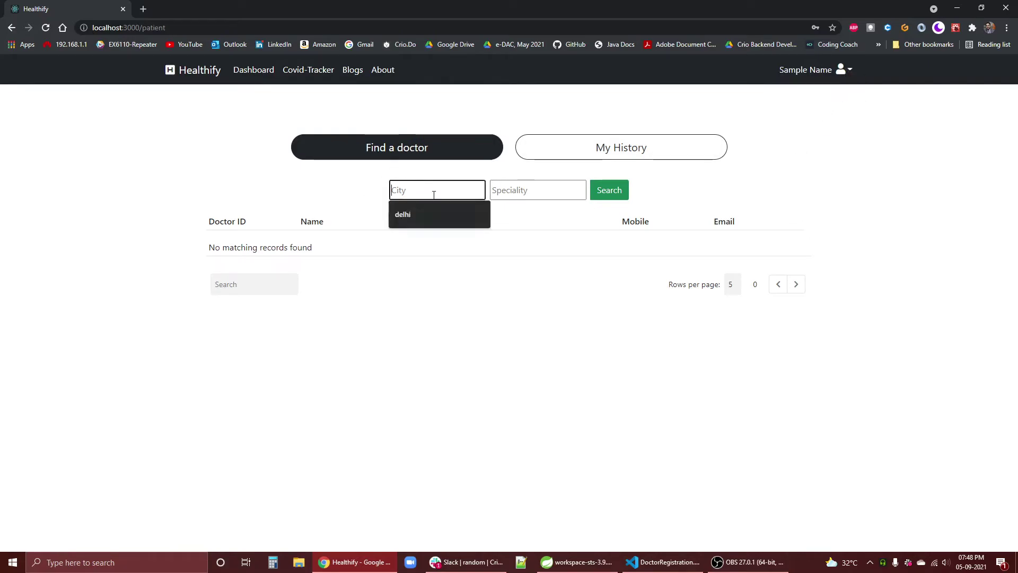
pyautogui.click(409, 220)
pyautogui.click(508, 191)
pyautogui.click(507, 215)
pyautogui.click(609, 190)
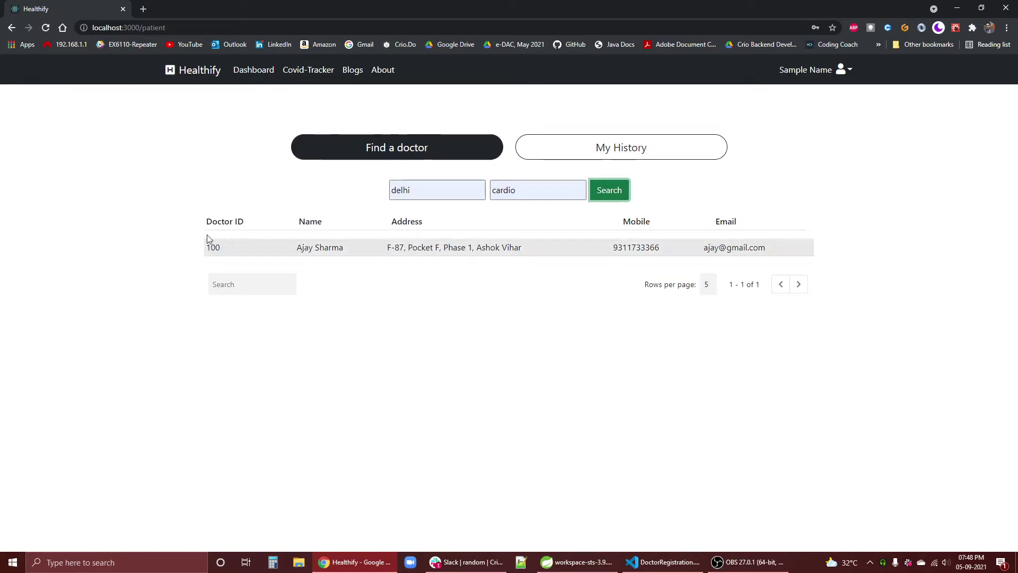
# - Check the new patient's empty history, then sign out
pyautogui.click(598, 158)
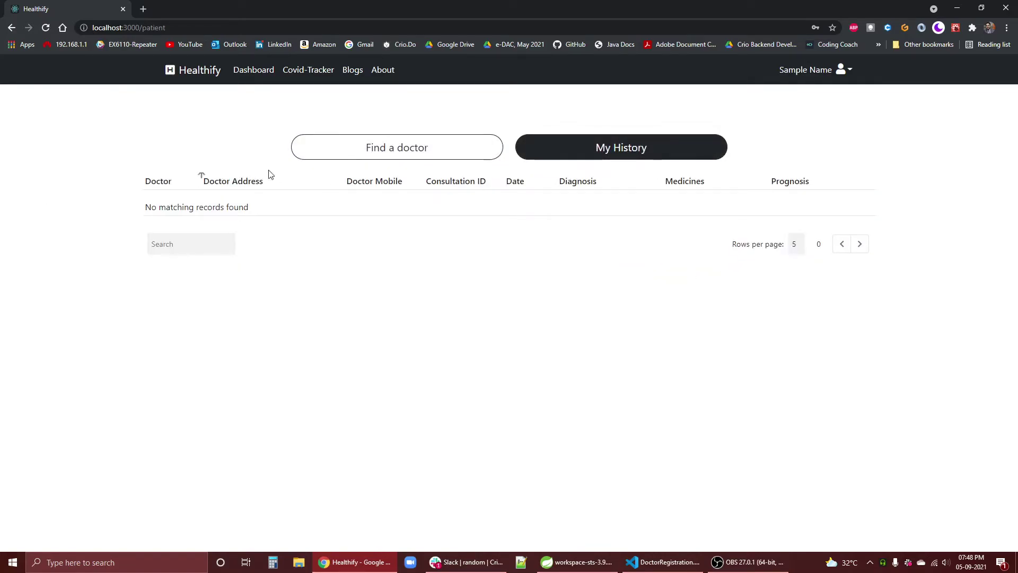
pyautogui.click(840, 76)
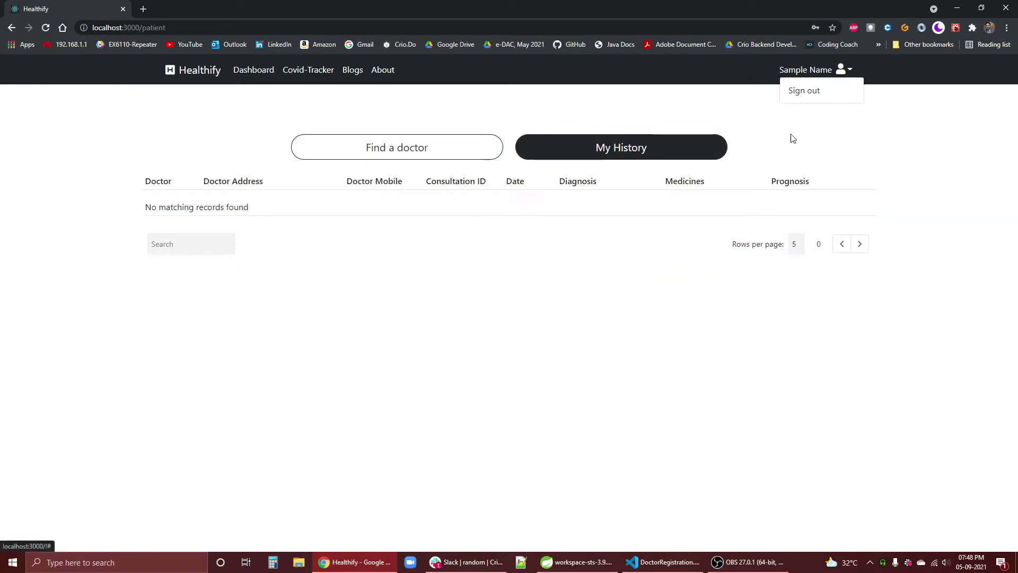
pyautogui.click(796, 91)
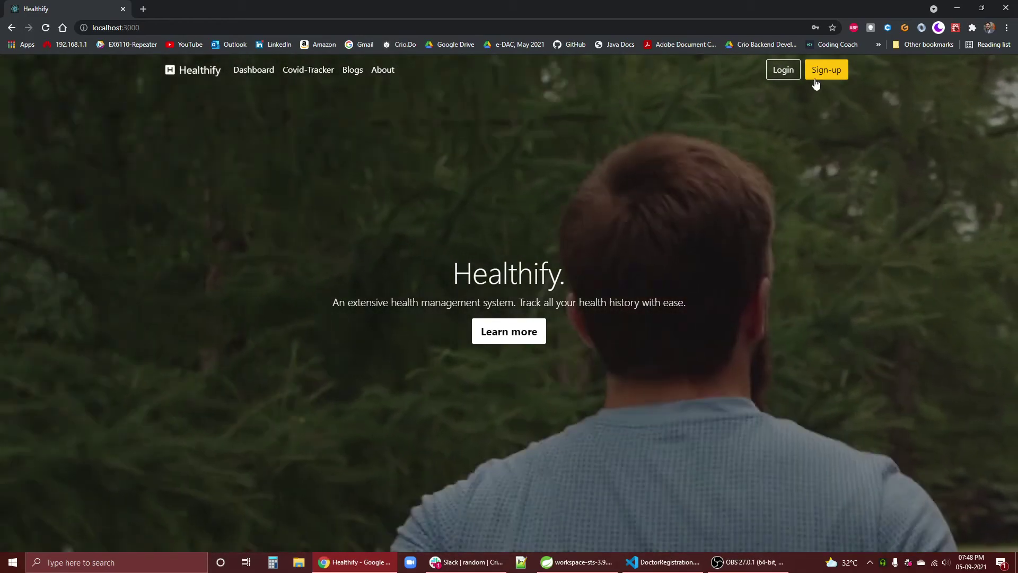
# - Sign in as the original patient using the saved login, dismissing the browser's password prompts
pyautogui.click(783, 70)
pyautogui.click(681, 275)
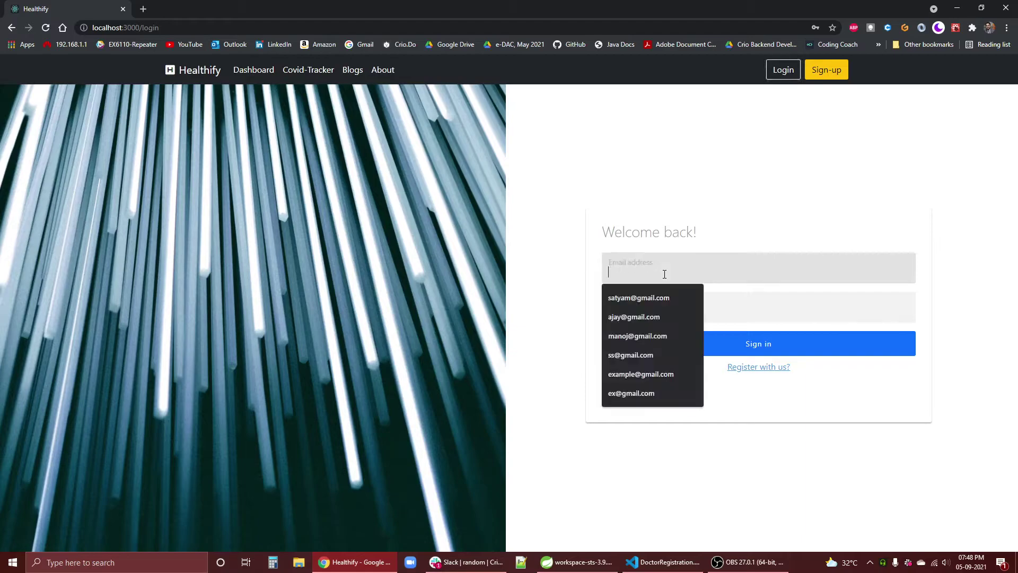
pyautogui.click(662, 298)
pyautogui.click(664, 307)
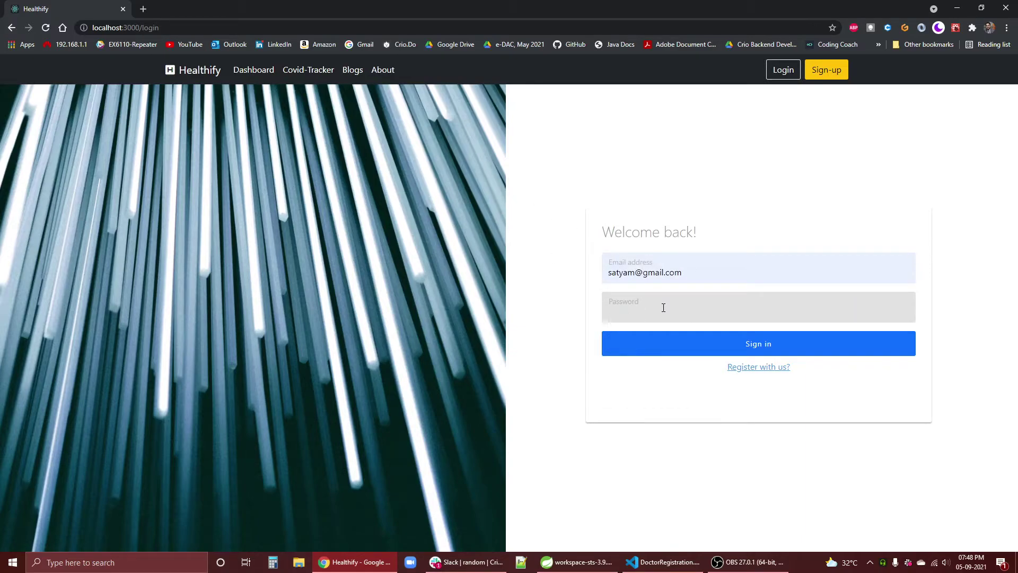
pyautogui.press('Return')
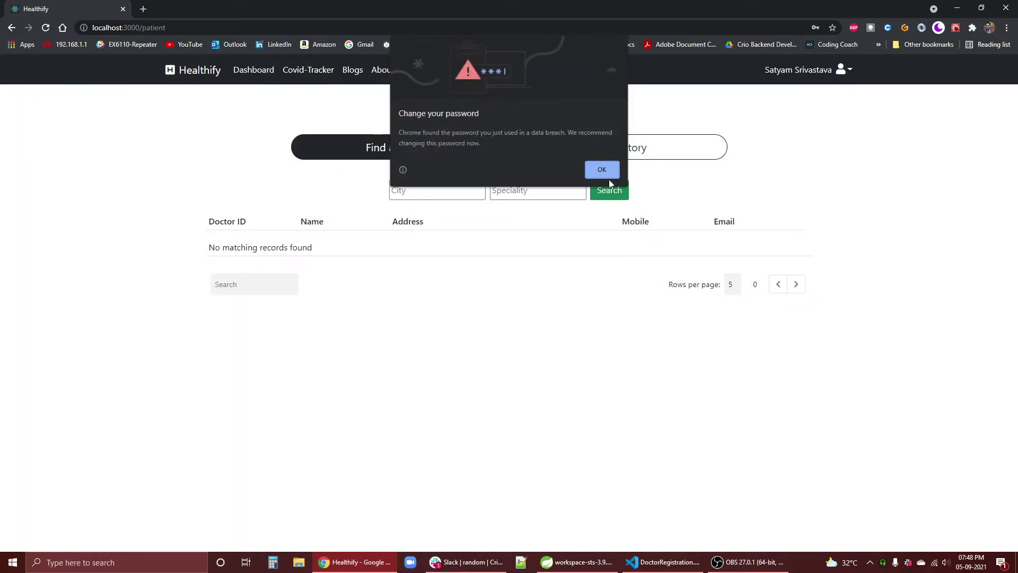
pyautogui.click(603, 170)
pyautogui.click(815, 178)
# - Search for doctors with city delhi and speciality cardio
pyautogui.click(459, 196)
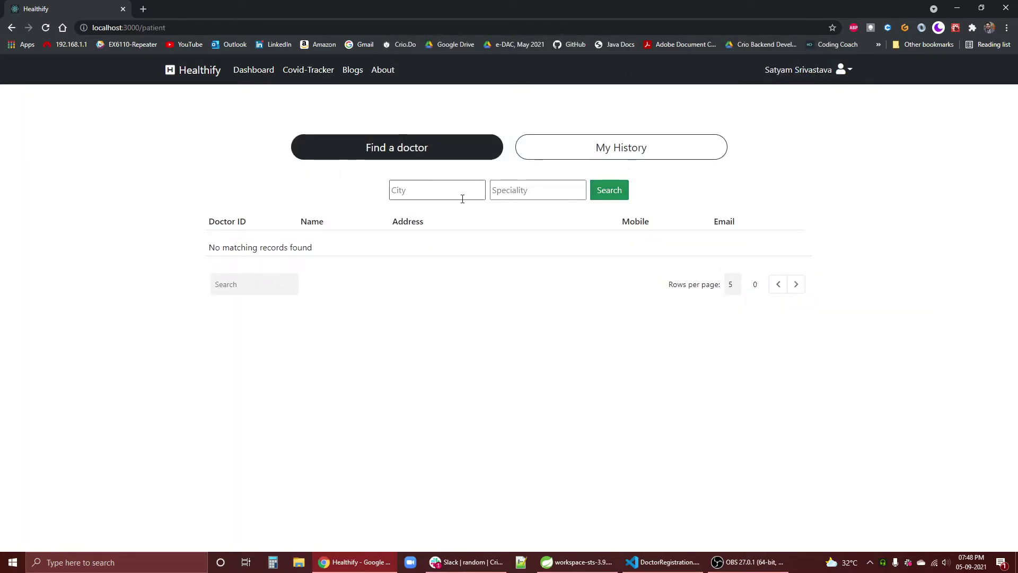
pyautogui.click(431, 214)
pyautogui.click(517, 190)
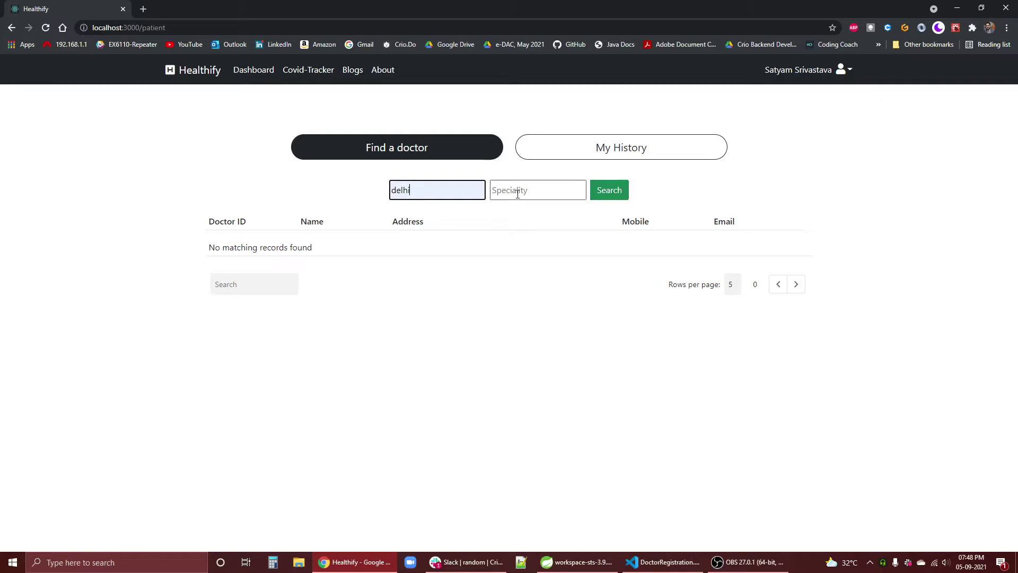
pyautogui.click(427, 195)
pyautogui.click(558, 191)
pyautogui.click(538, 209)
pyautogui.click(605, 189)
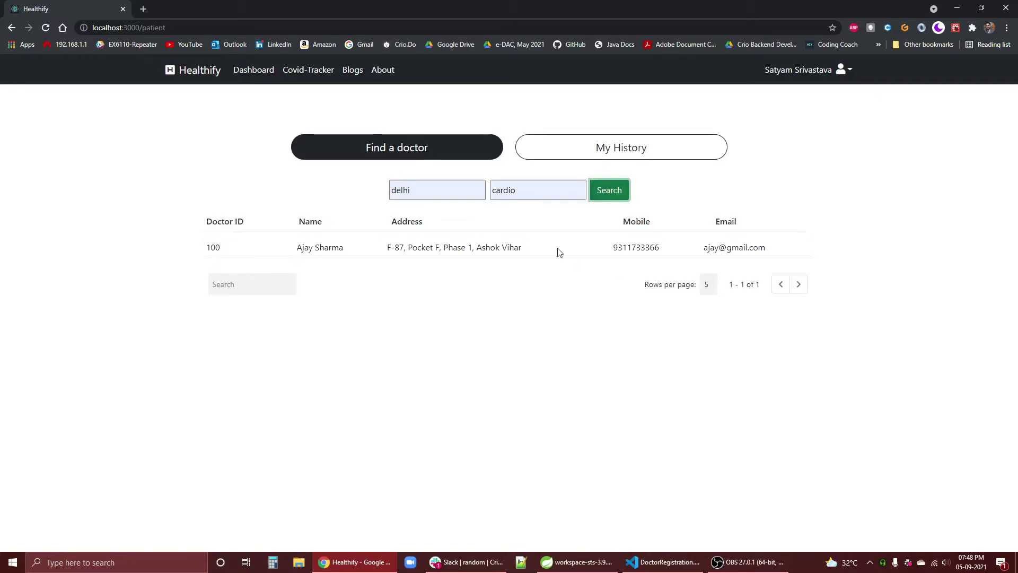
# - Select the found doctor's row, view the four-consultation history, then return to Find a doctor
pyautogui.moveTo(777, 252); pyautogui.dragTo(148, 266)
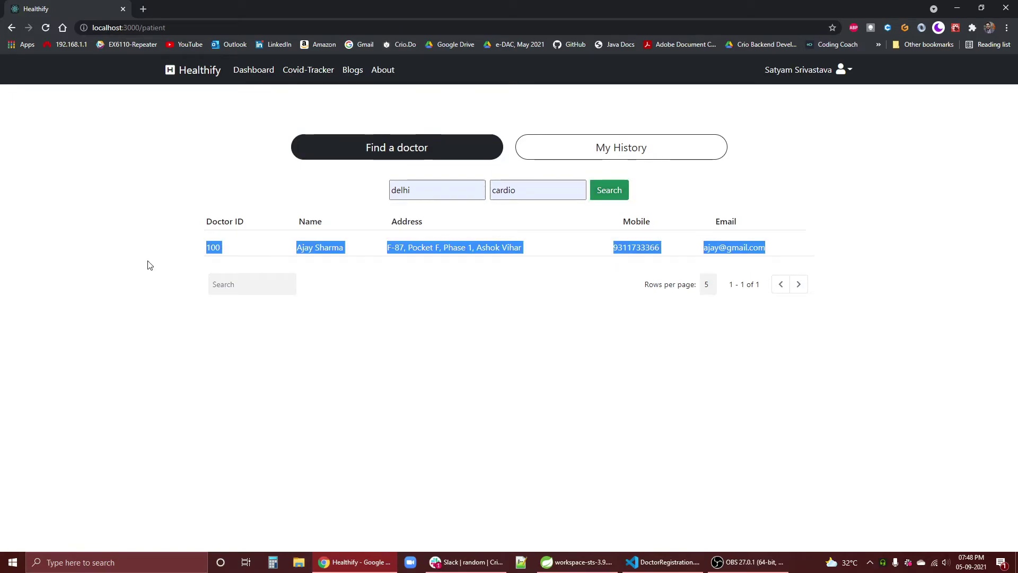
pyautogui.click(150, 267)
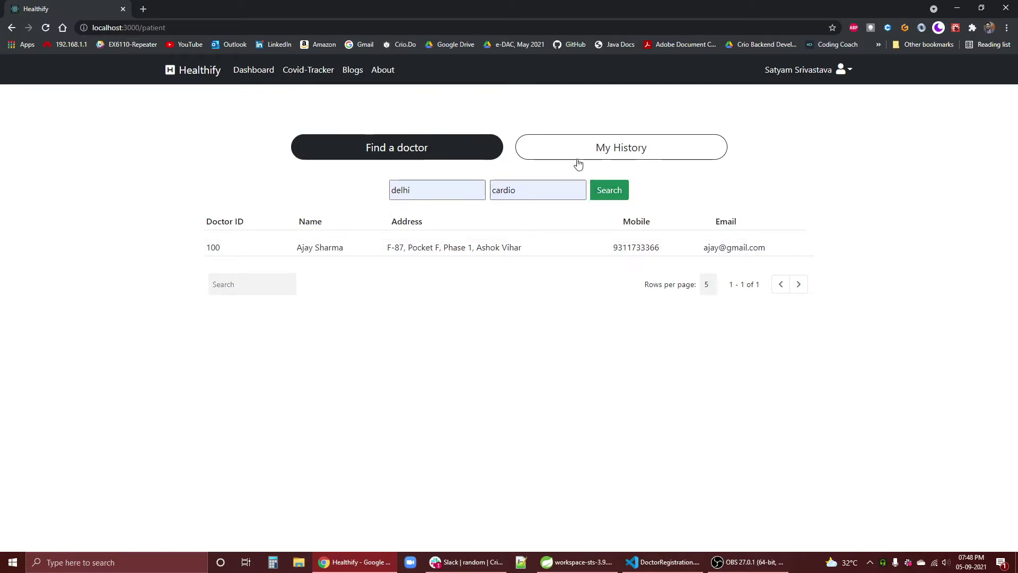
pyautogui.click(629, 148)
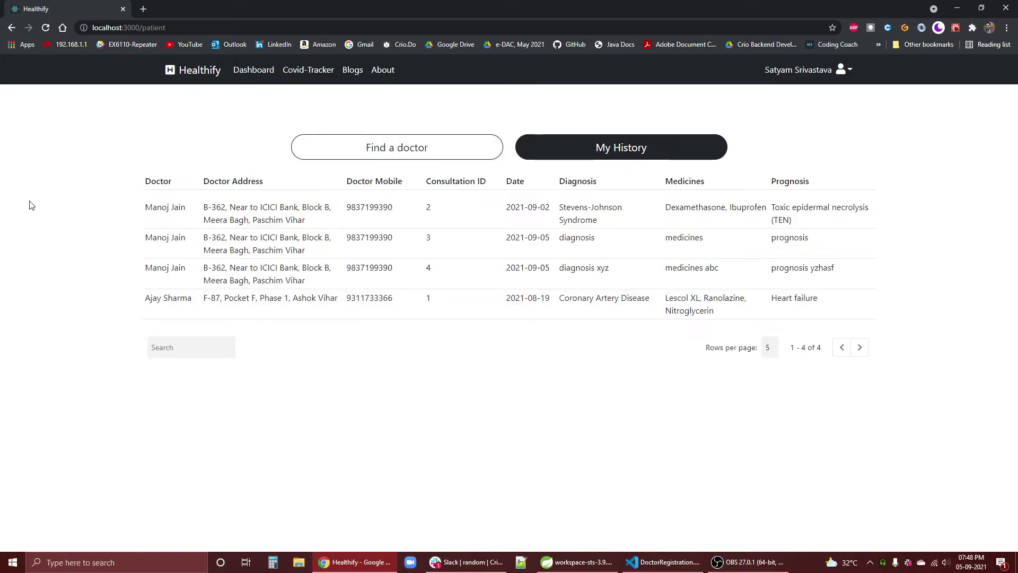
pyautogui.click(398, 155)
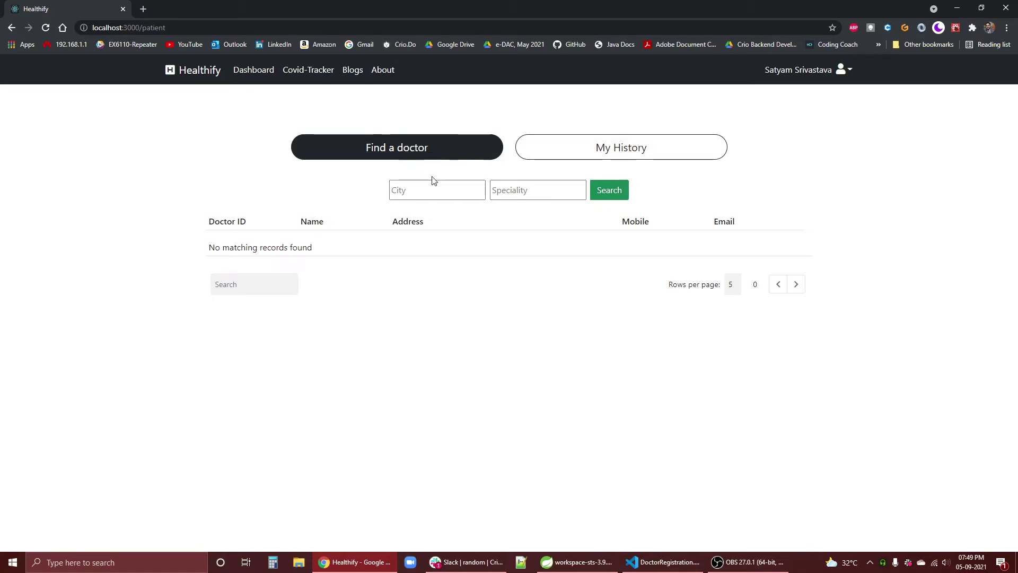
# - Search again for doctors with city delhi and speciality cardio
pyautogui.click(526, 198)
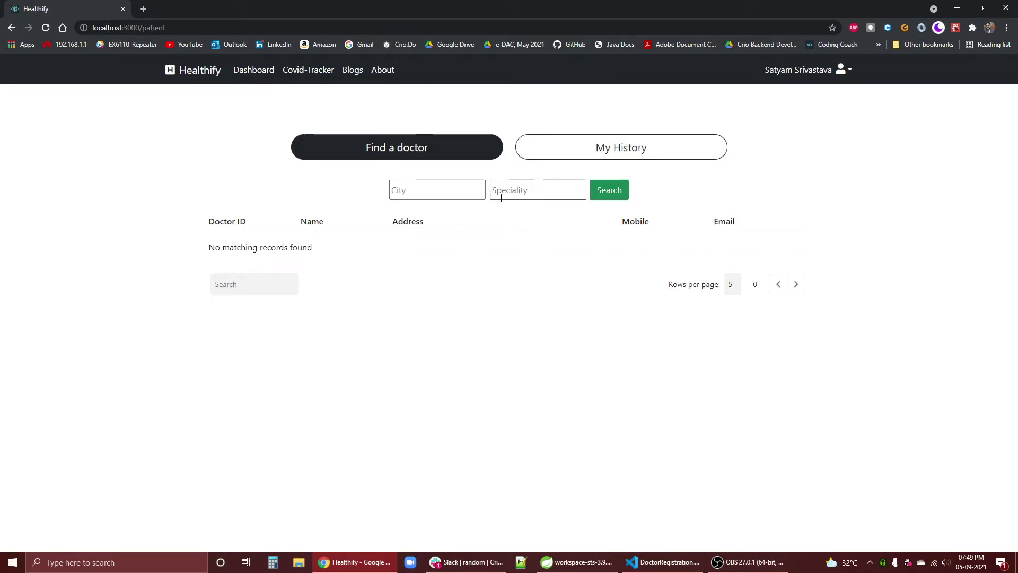
pyautogui.click(411, 189)
pyautogui.write('del')
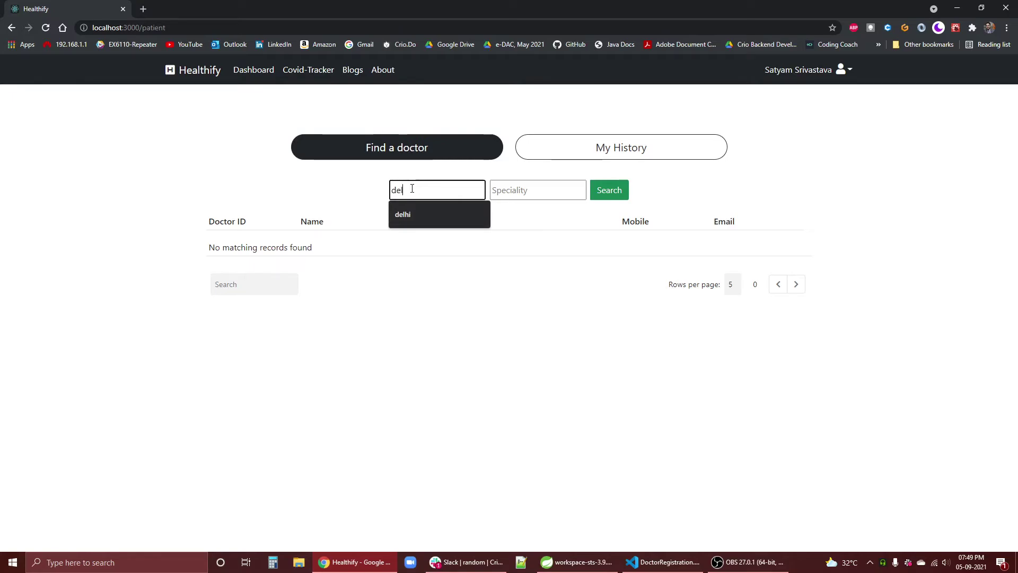
pyautogui.write('hi')
pyautogui.press('Tab')
pyautogui.write('c')
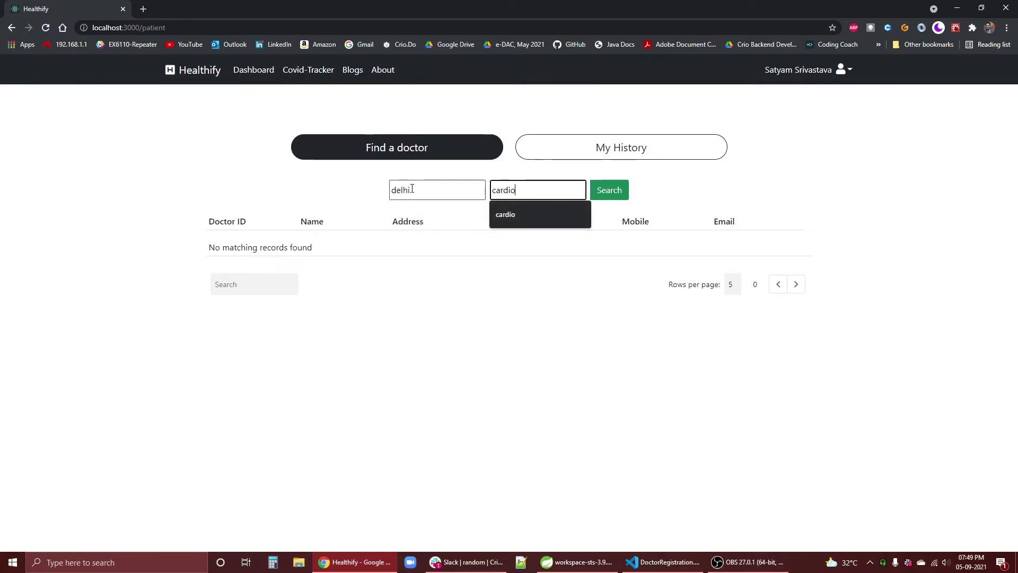
pyautogui.press('Escape')
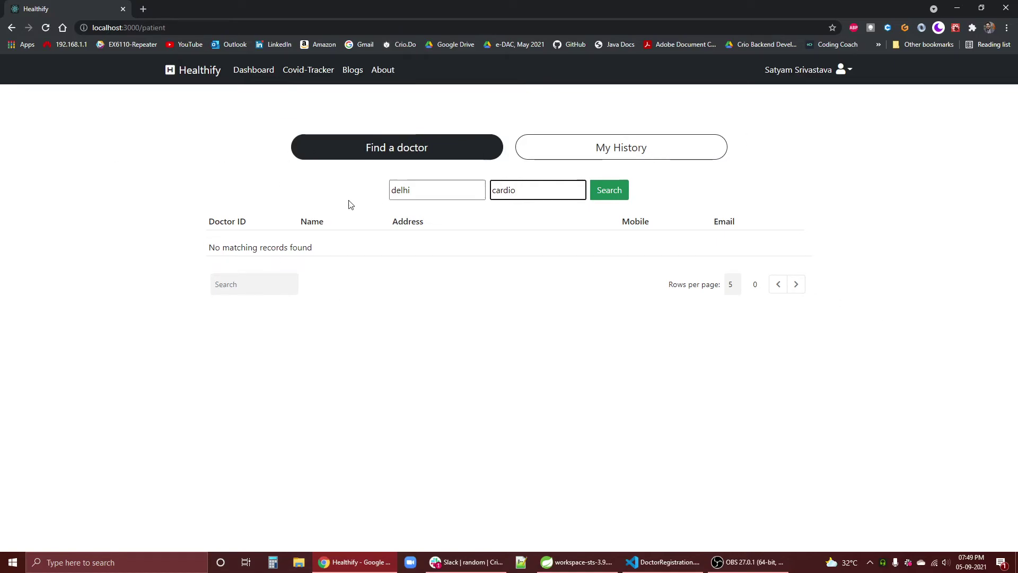
pyautogui.click(591, 194)
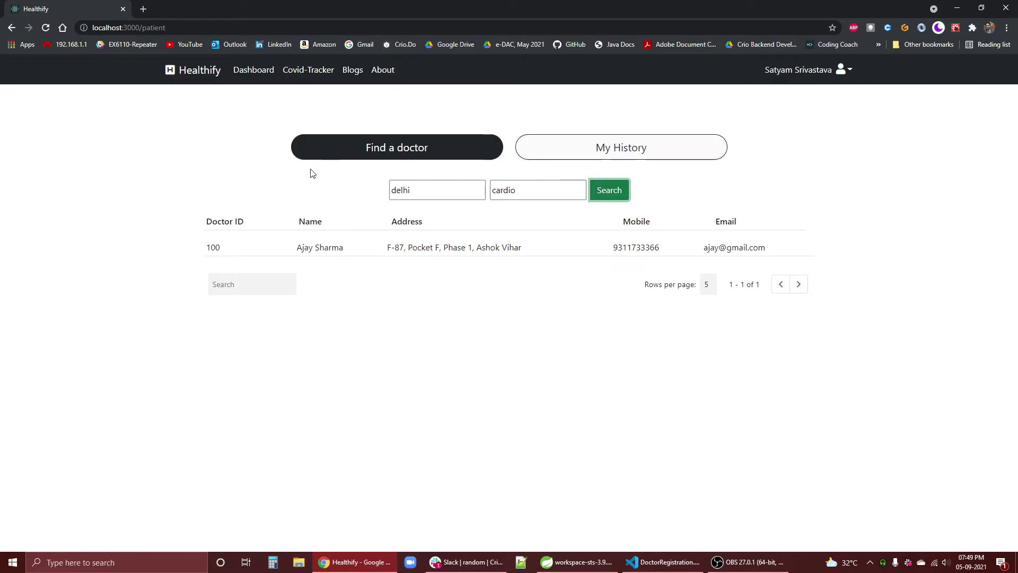
# - Toggle between My History and Find a doctor, ending on the history listing consultations 1 to 4
pyautogui.click(596, 157)
pyautogui.click(438, 153)
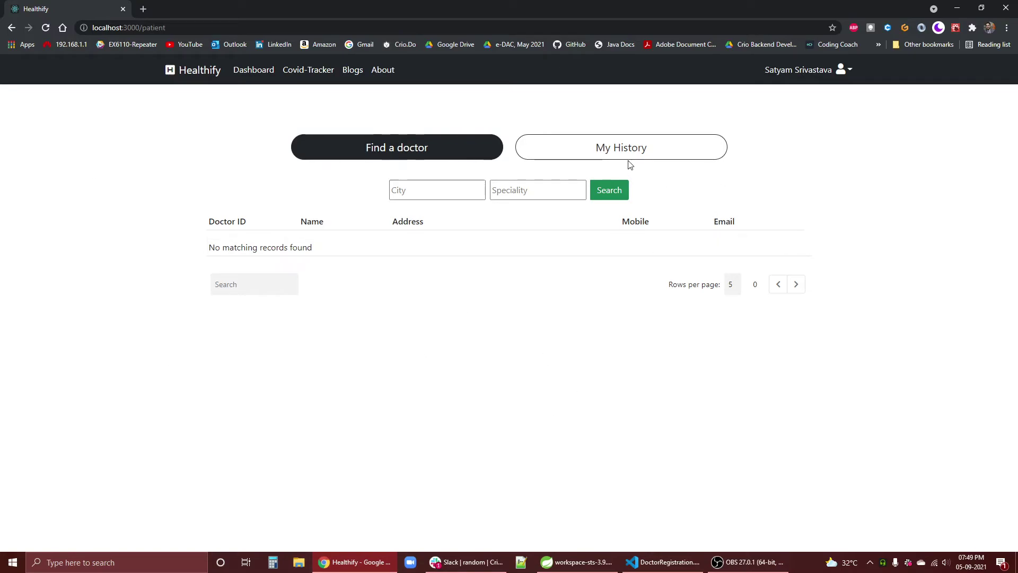
pyautogui.click(620, 142)
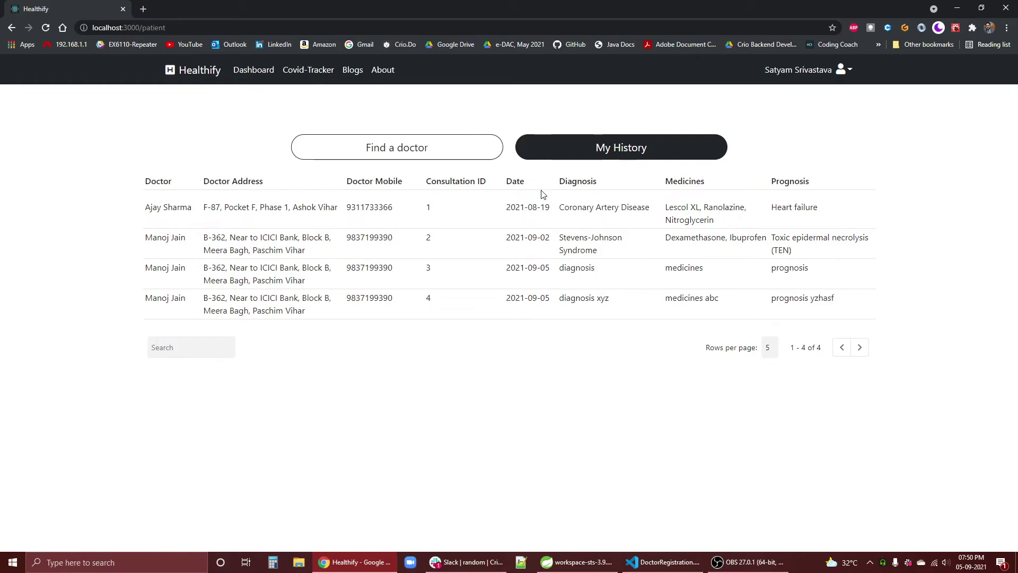
pyautogui.click(500, 152)
pyautogui.click(523, 138)
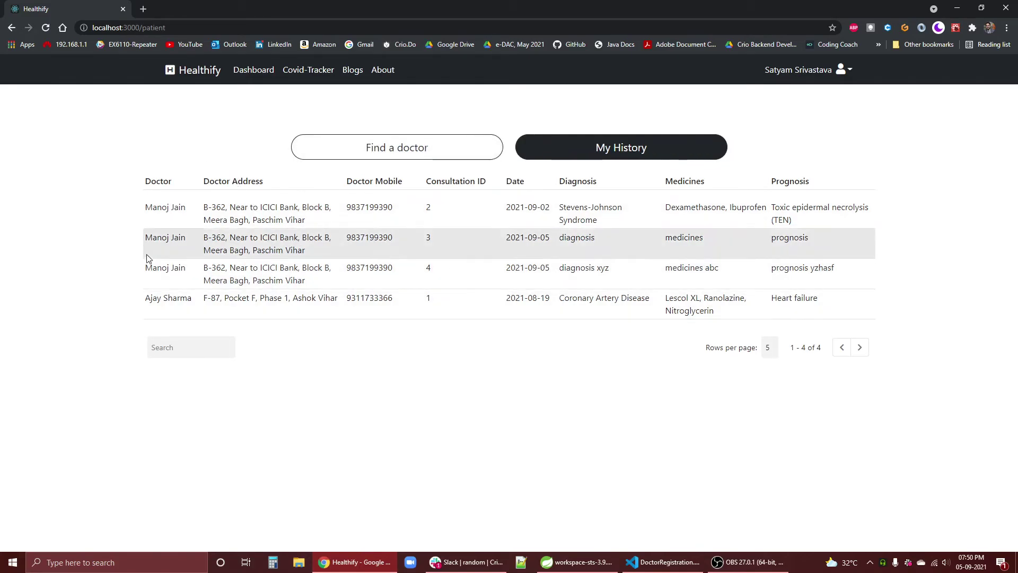
pyautogui.click(425, 144)
pyautogui.click(625, 157)
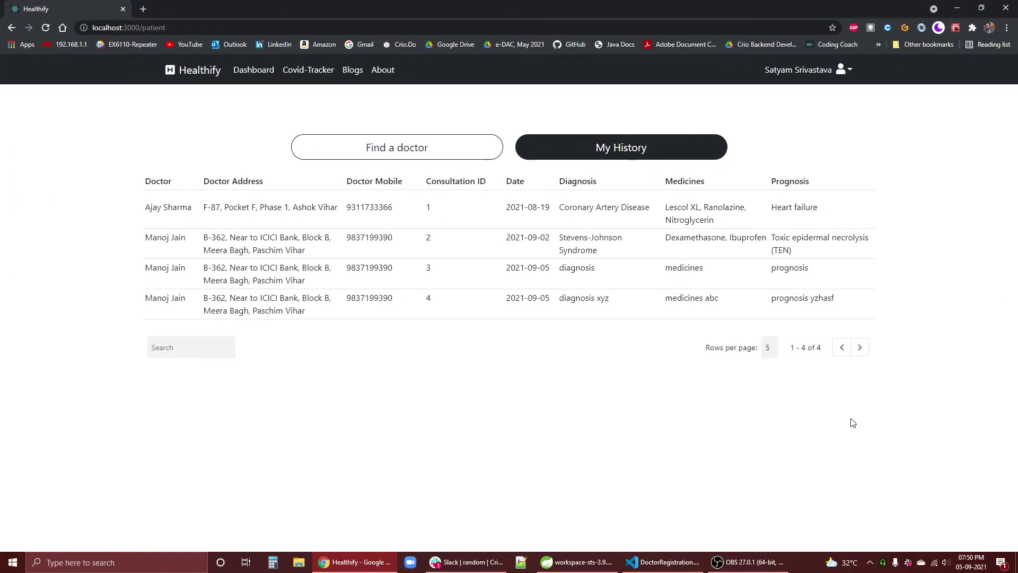
# - Restore the browser window to a narrower size and go to the Healthify home page
pyautogui.moveTo(741, 5); pyautogui.dragTo(679, 34)
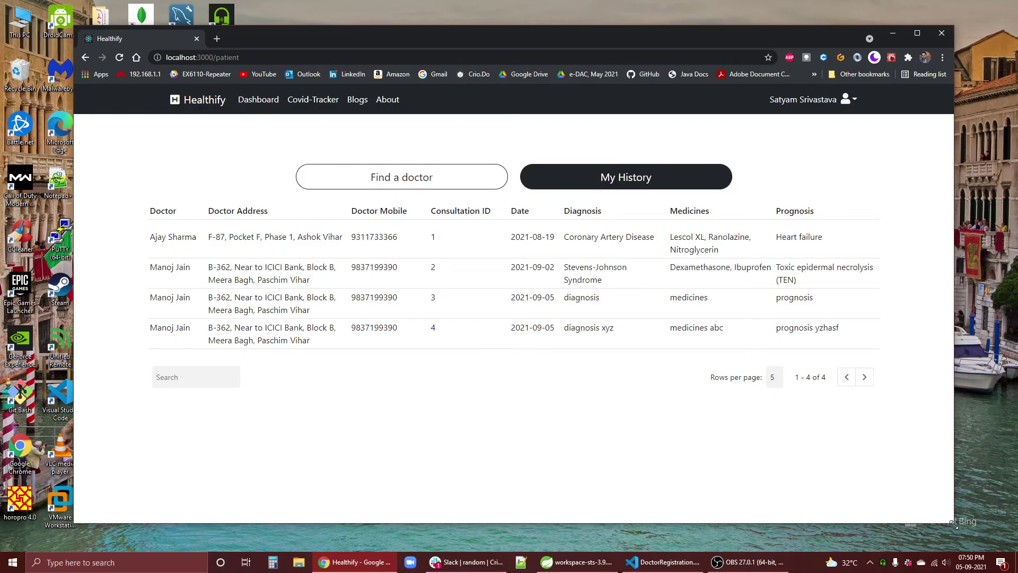
pyautogui.moveTo(952, 524); pyautogui.dragTo(904, 495)
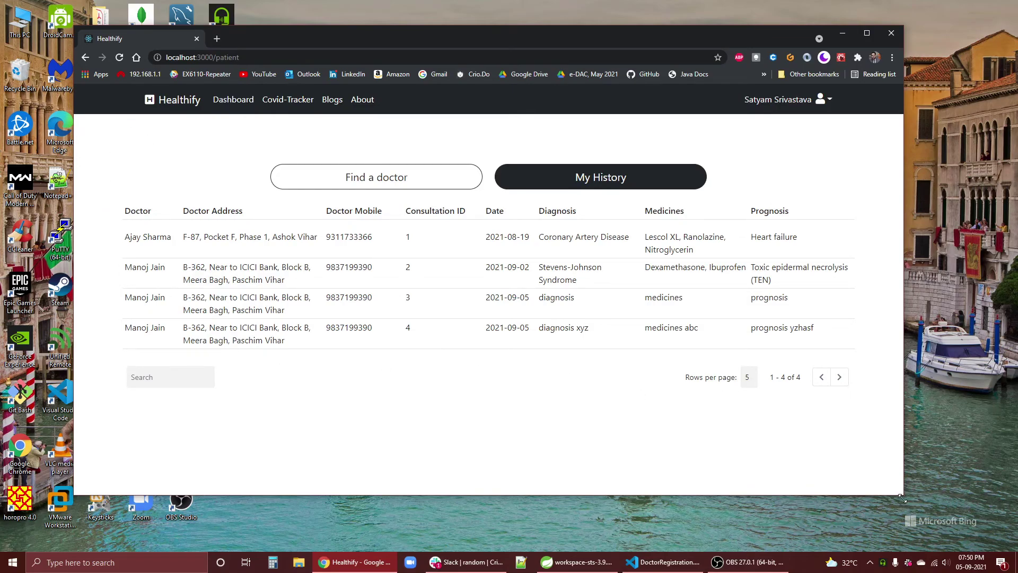
pyautogui.moveTo(902, 498); pyautogui.dragTo(949, 497)
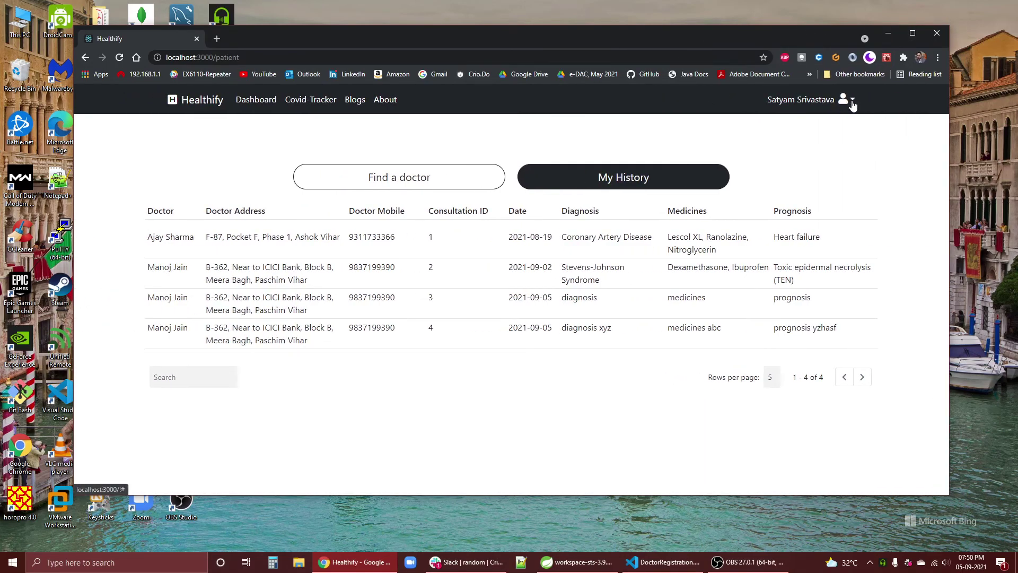
pyautogui.click(202, 100)
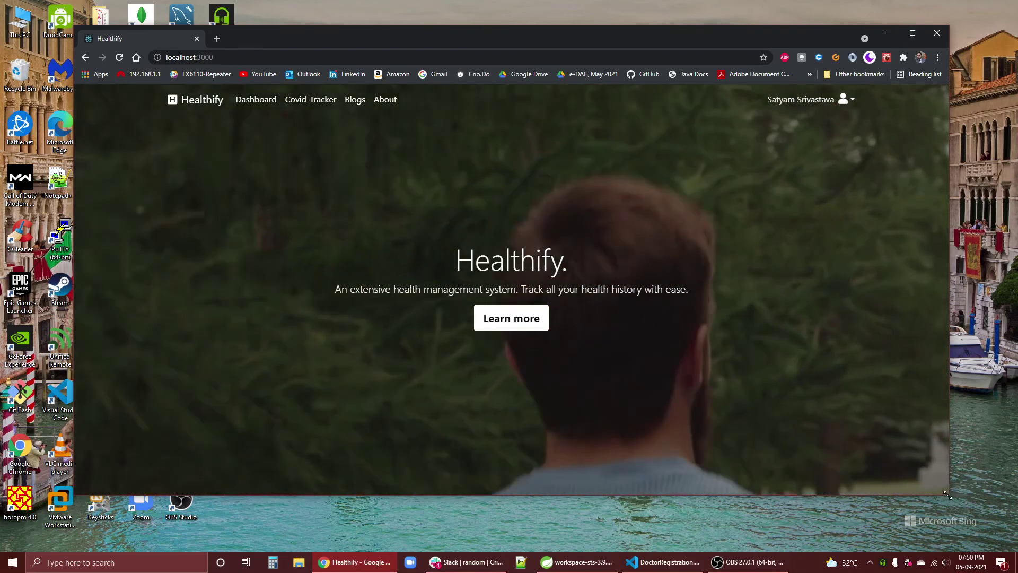
# - Check the phone-width layout's collapsed menu and account options, then maximize the window again
pyautogui.moveTo(951, 504); pyautogui.dragTo(339, 494)
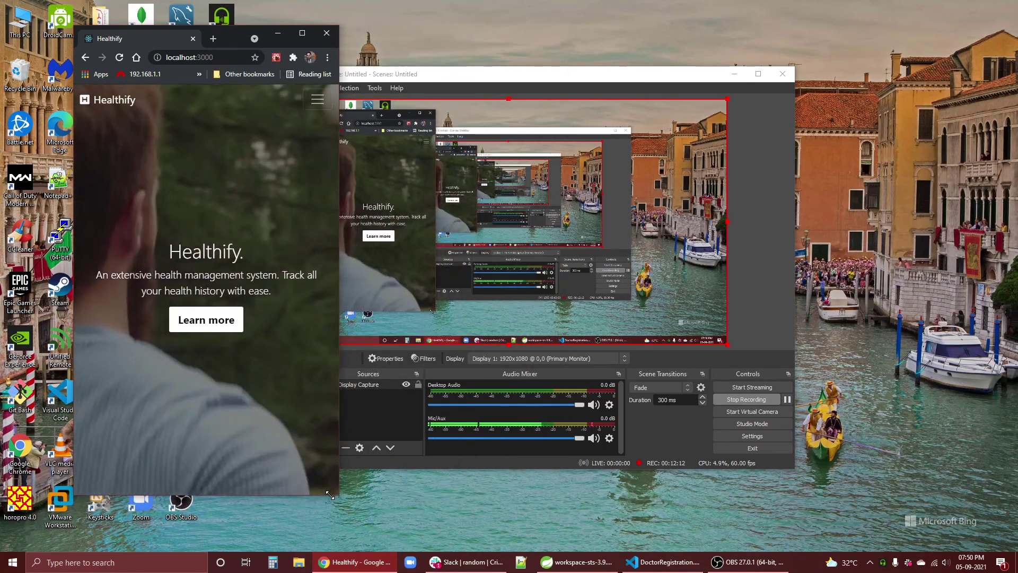
pyautogui.moveTo(236, 39); pyautogui.dragTo(426, 50)
pyautogui.click(507, 110)
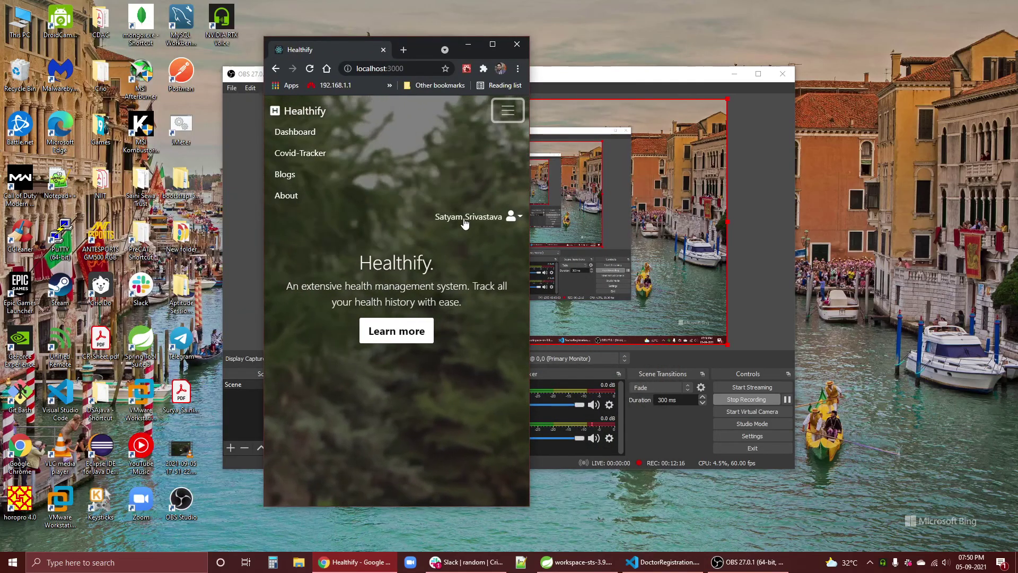
pyautogui.click(509, 219)
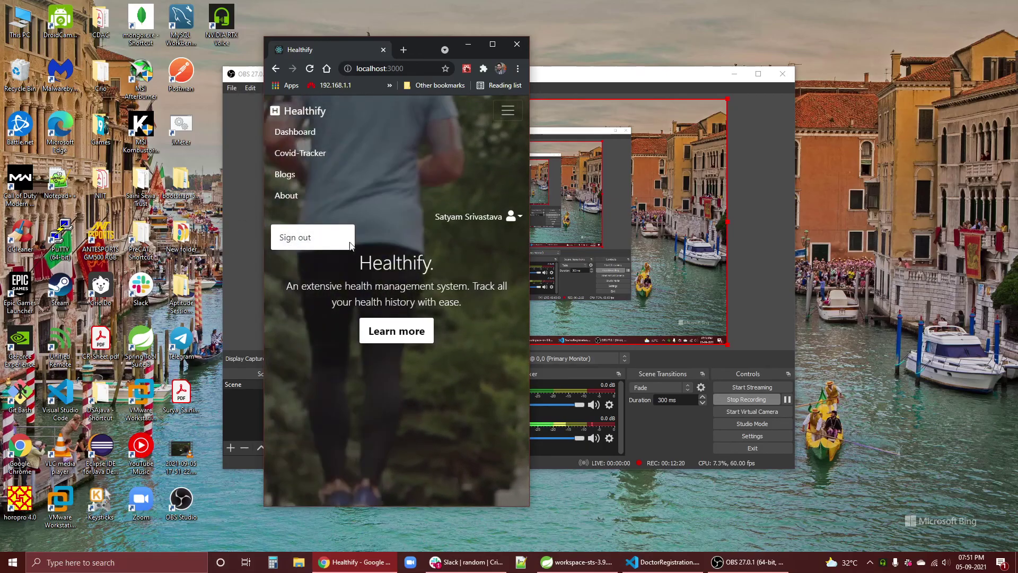
pyautogui.click(492, 45)
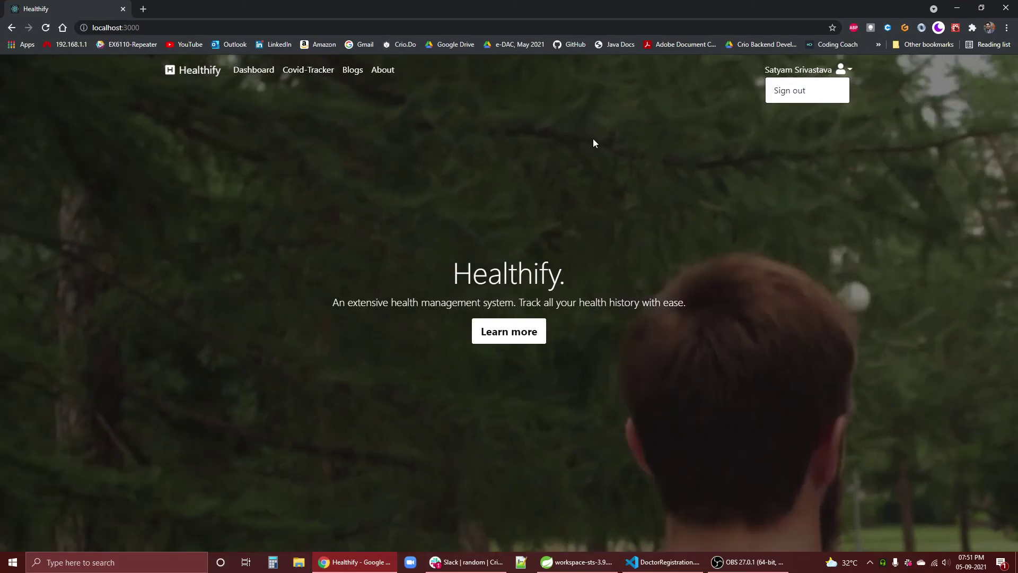
# - Sign out of the patient account from the account options menu
pyautogui.click(475, 105)
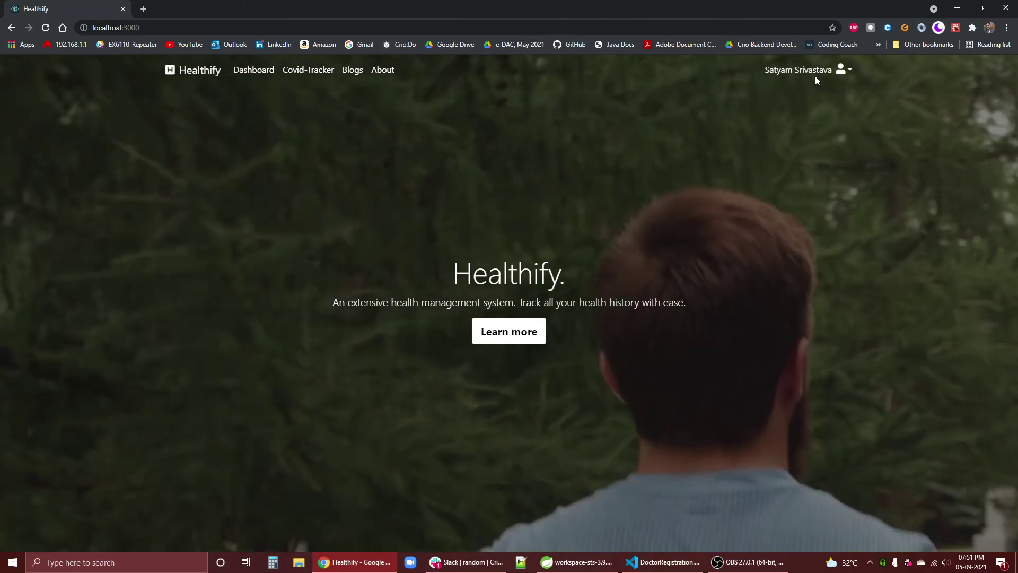
pyautogui.click(816, 71)
pyautogui.click(812, 91)
# - Look over the login page and the registration form's Doctor/Patient options, then return home
pyautogui.click(783, 69)
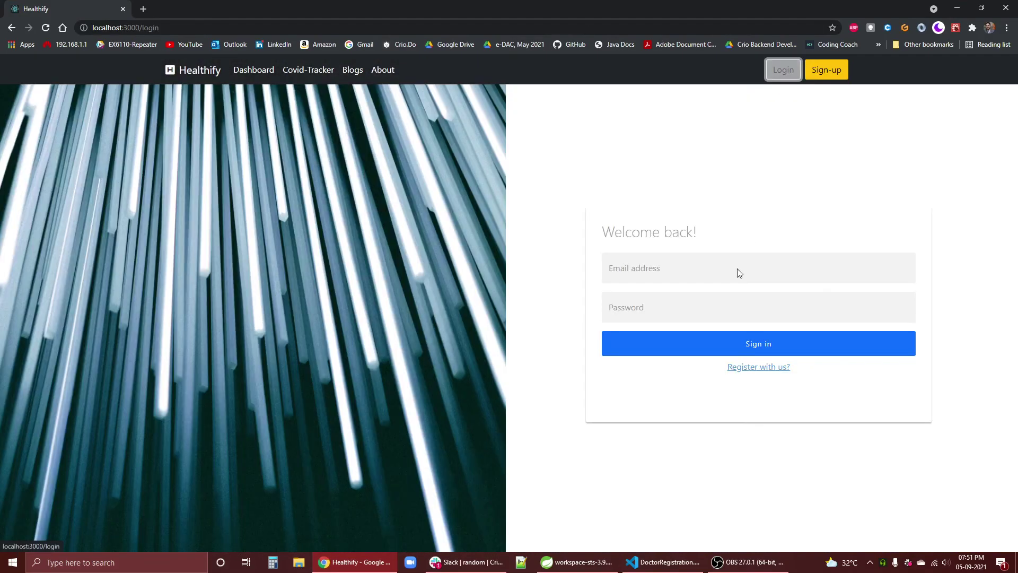
pyautogui.click(657, 267)
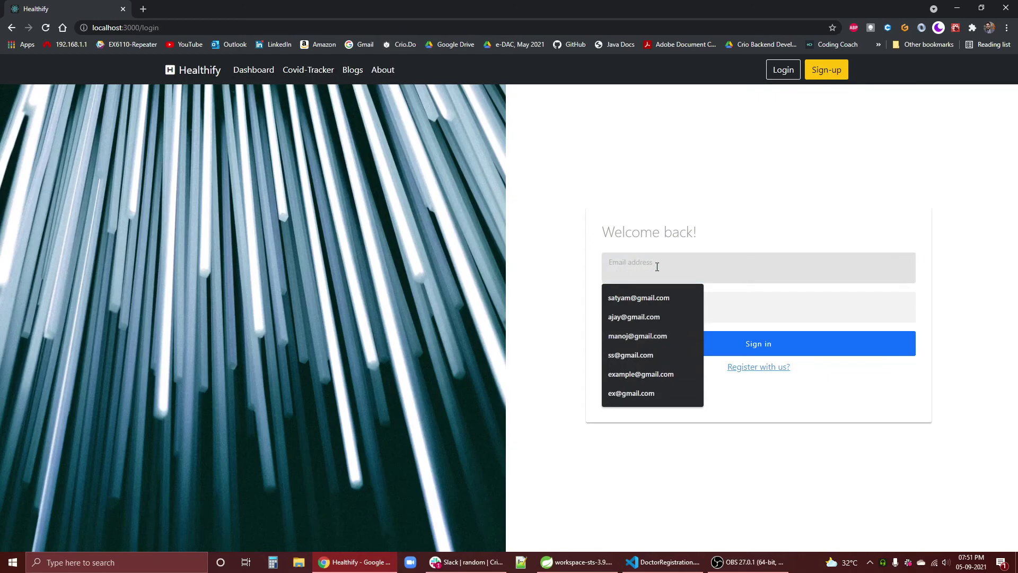
pyautogui.click(767, 385)
pyautogui.click(767, 368)
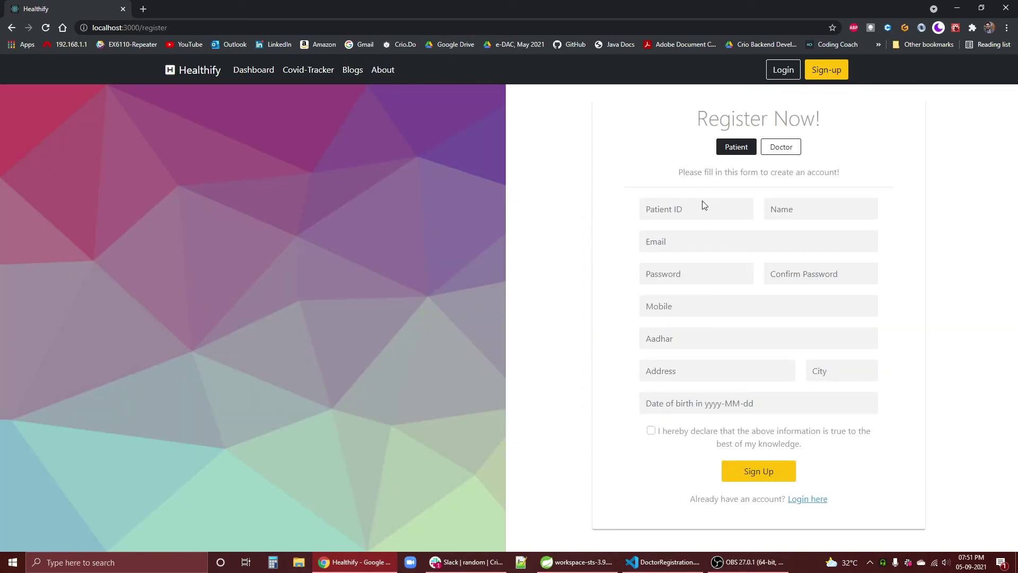
pyautogui.click(775, 150)
pyautogui.click(735, 150)
pyautogui.click(198, 64)
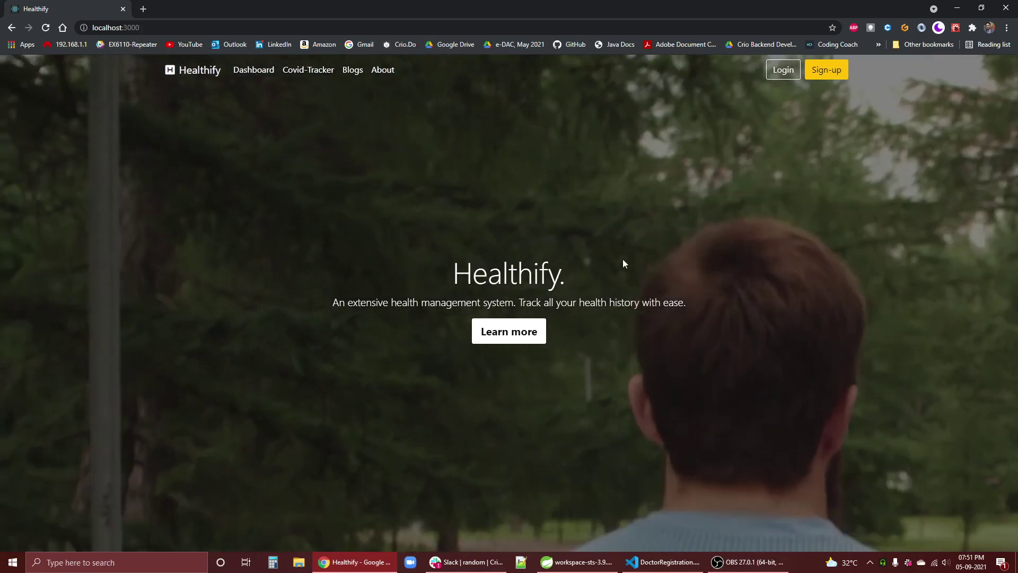